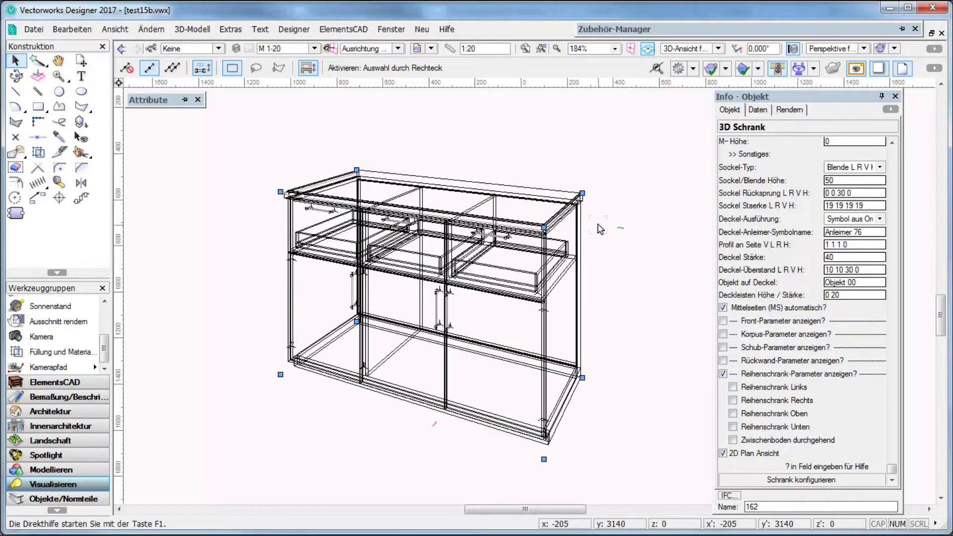
Step: Zoom in and back out on the three-drawer, three-door cabinet
scroll(538, 293, up, 2)
scroll(538, 293, down, 2)
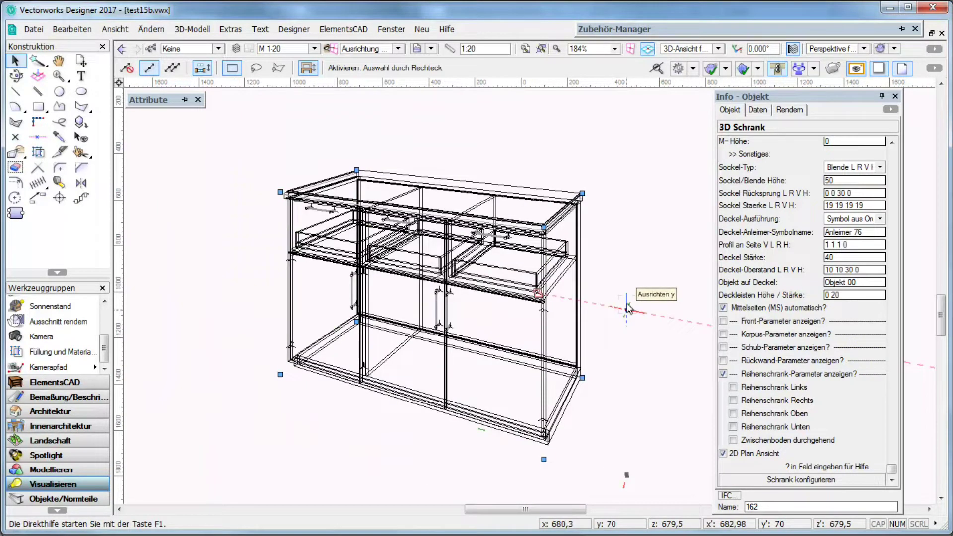
Step: In Bohrbilder, replace every connector with Dübel 8 x 35mm variabel dowels
right_click(577, 310)
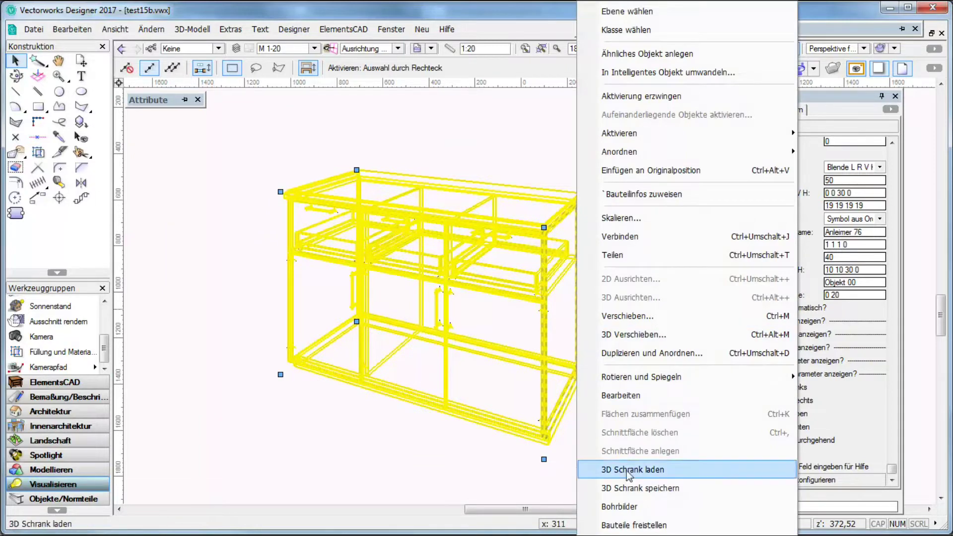
click(620, 506)
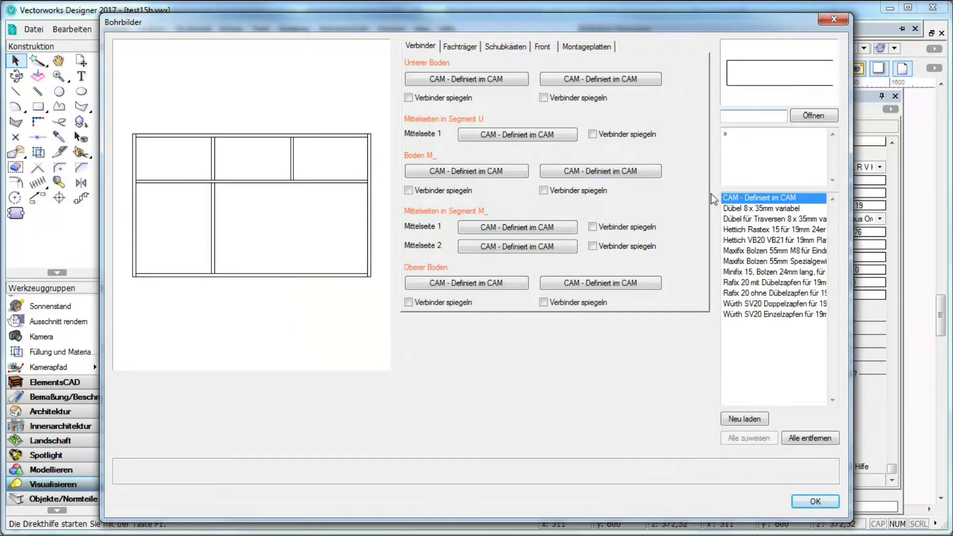
click(754, 208)
click(810, 438)
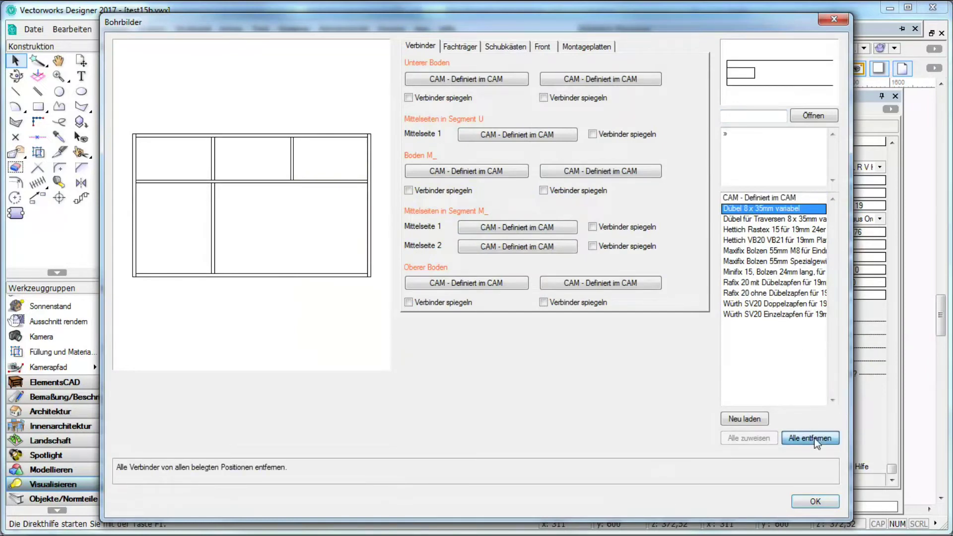
click(749, 438)
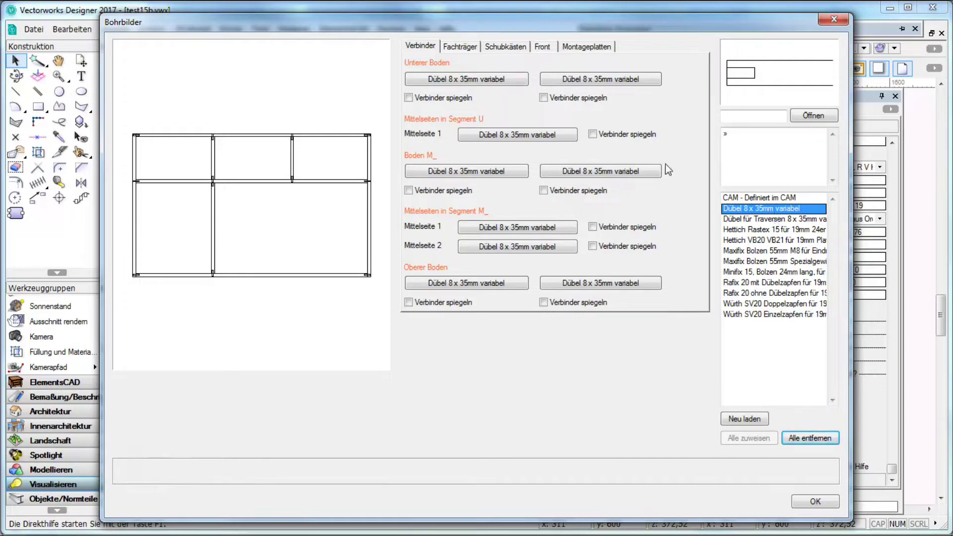
Step: Assign Antaro drawer runners from Zargenfuehrungssysteme to the drawer segment
click(461, 46)
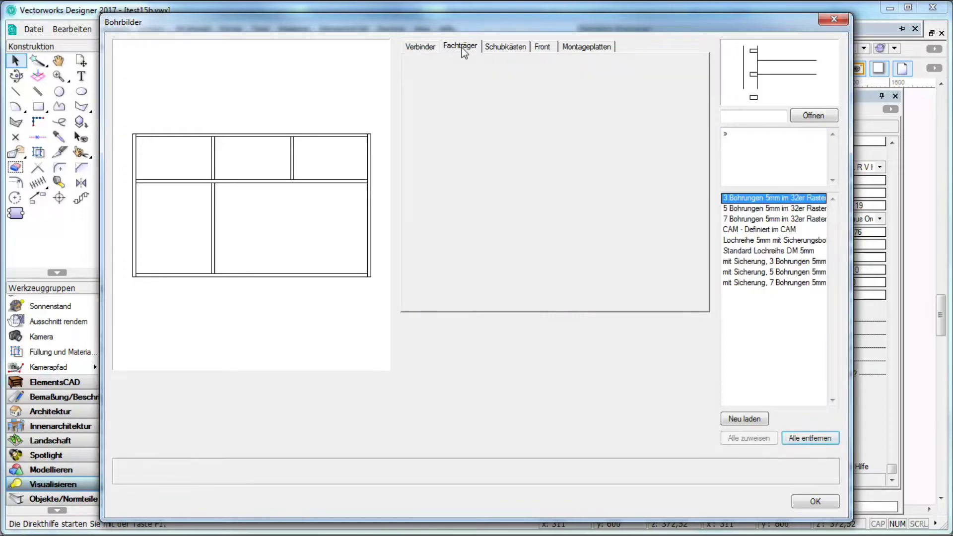
click(502, 46)
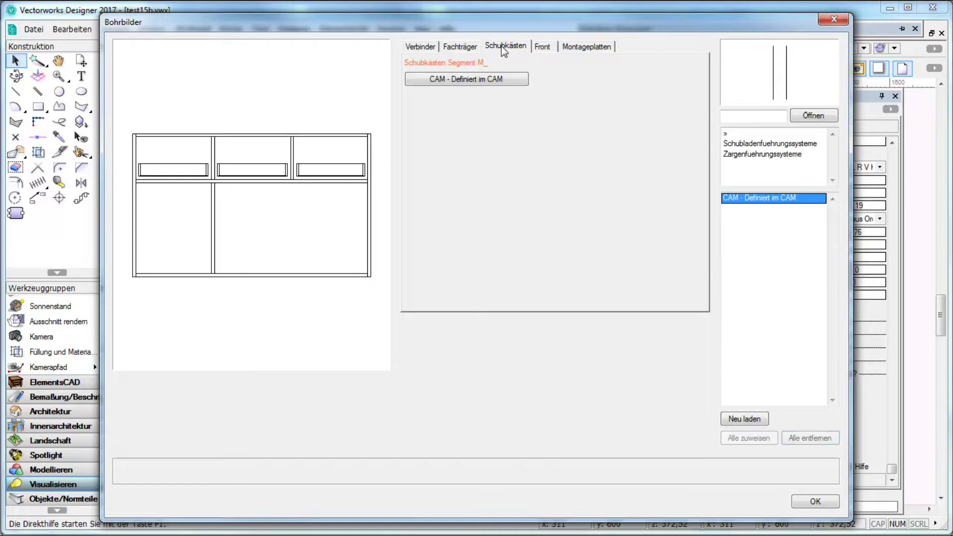
double_click(770, 151)
click(766, 198)
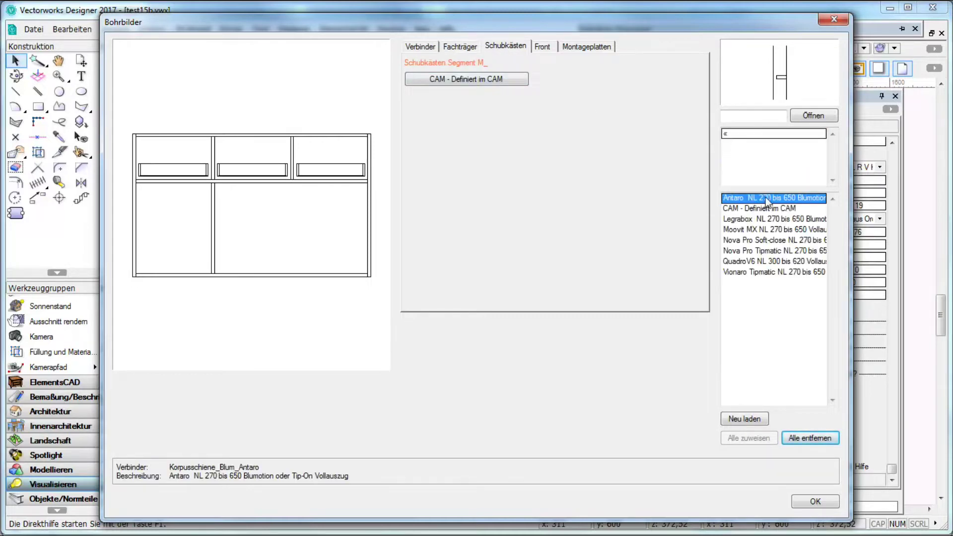
click(507, 75)
Step: Set Blum CLIP top hinges, Antaro Zargenhöhe MD front fixing and Blum mounting plates, then confirm
click(542, 46)
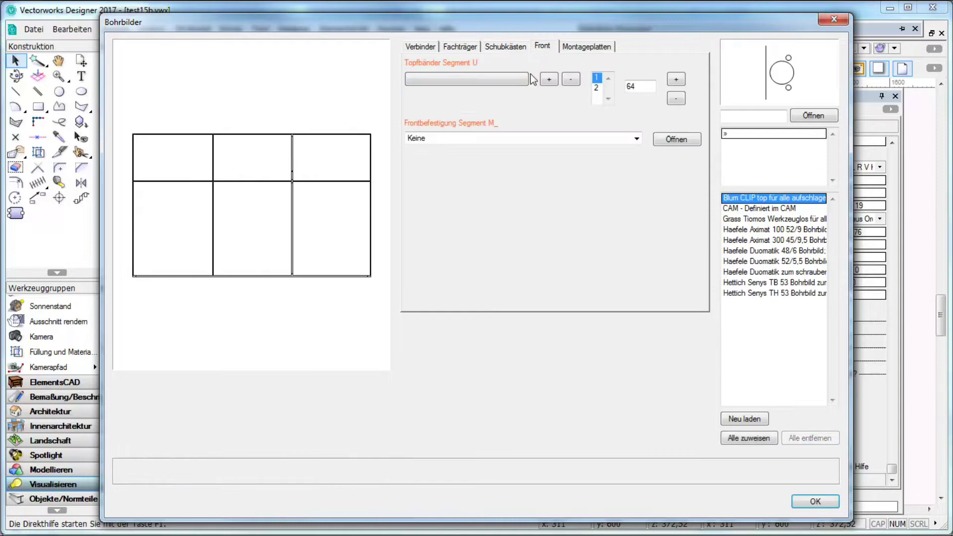
click(488, 79)
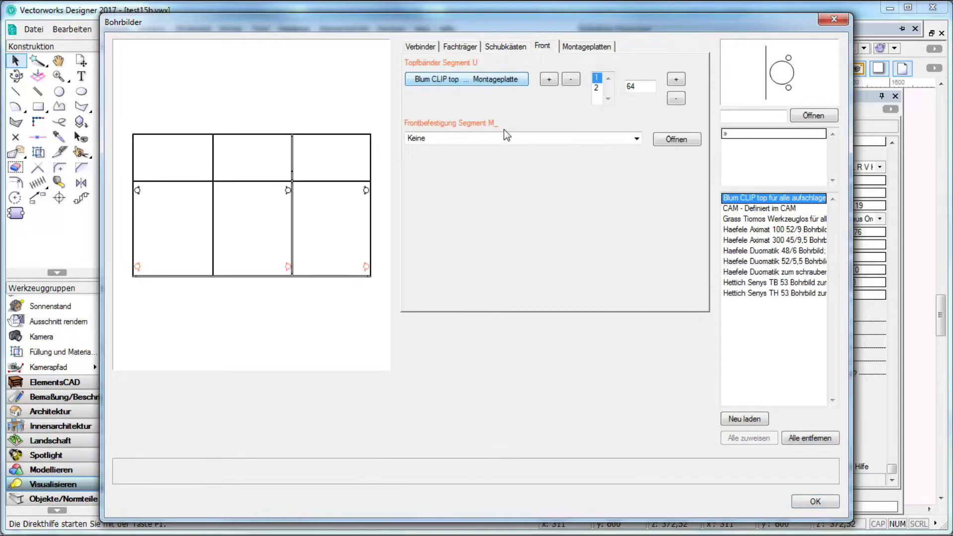
click(518, 139)
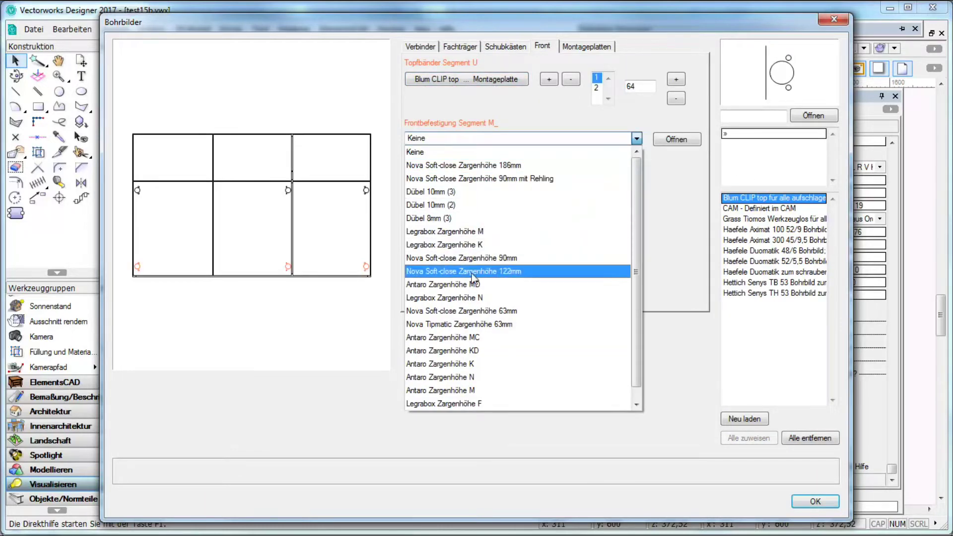
click(467, 285)
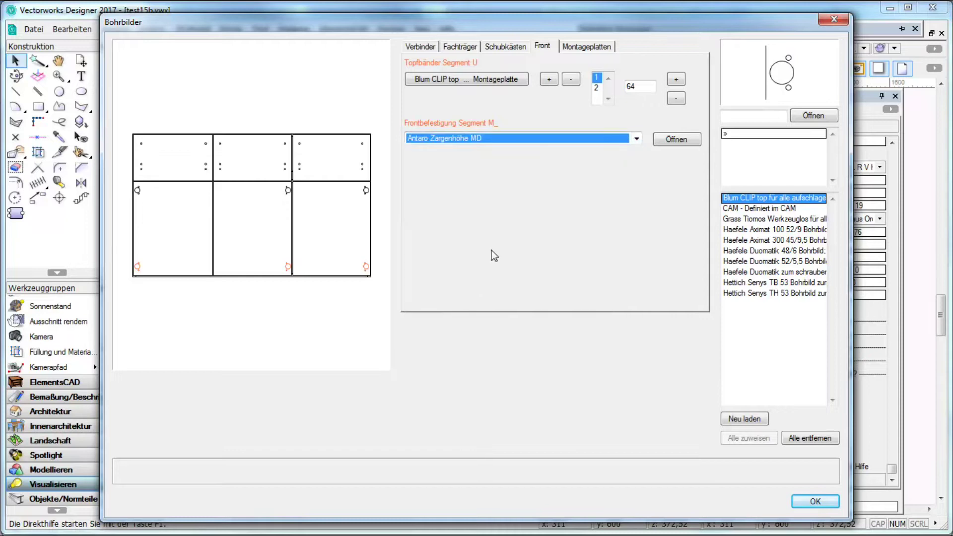
click(594, 49)
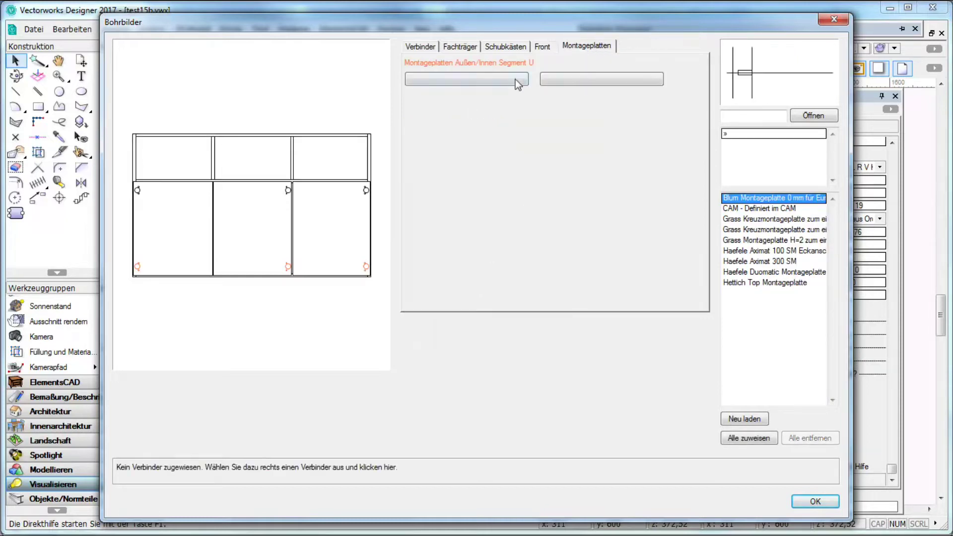
click(750, 439)
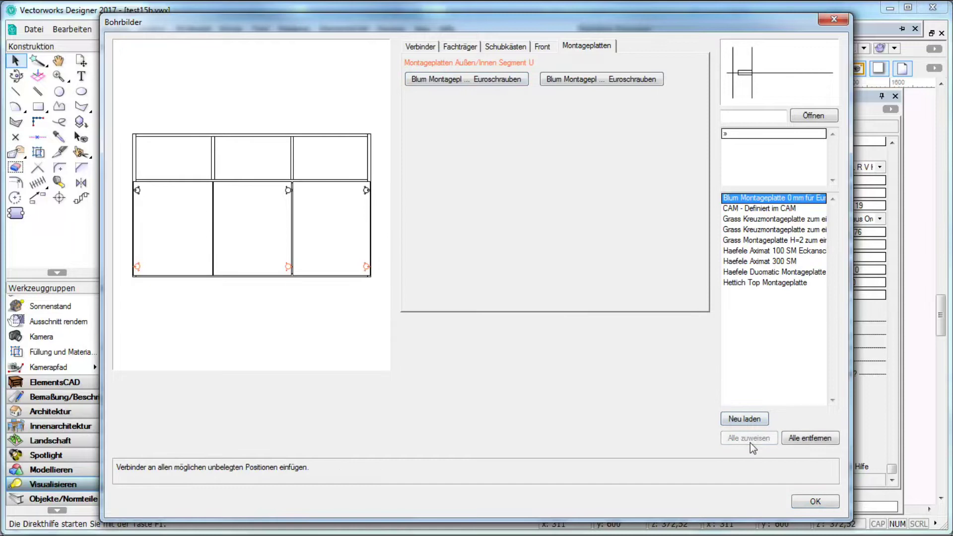
click(821, 501)
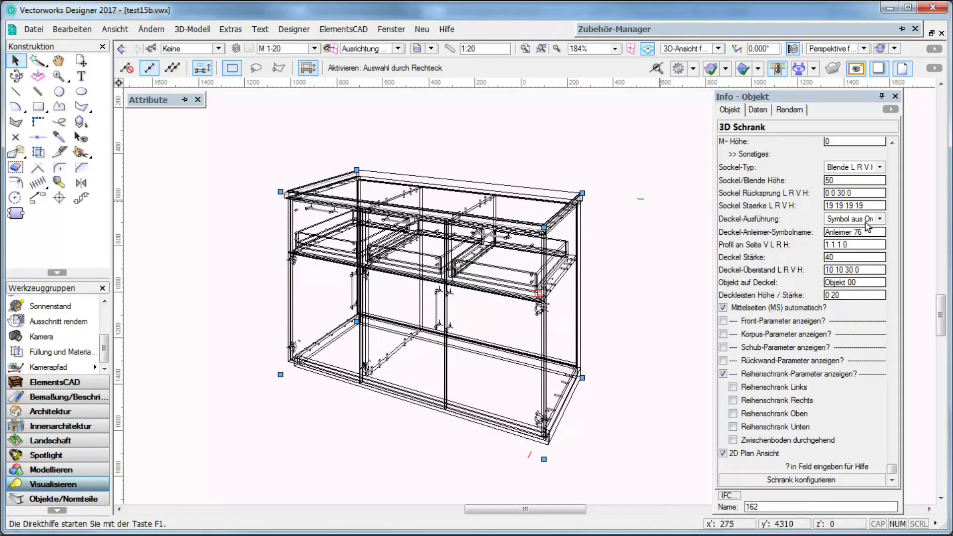
Step: Enter 1*32 288 as the lower segment's U Fächer Anzahl Abst. >Unten value
click(892, 165)
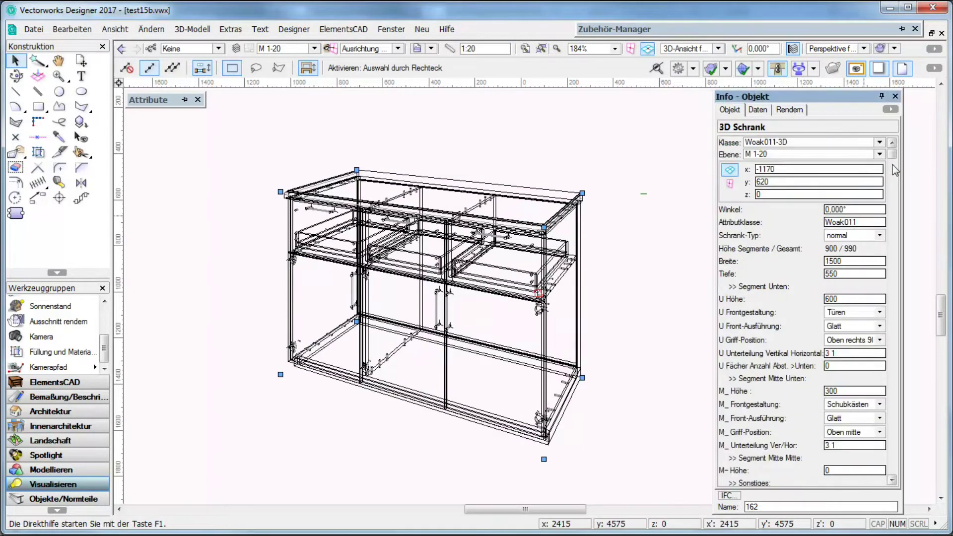
click(828, 370)
text(1*32 288)
key(Return)
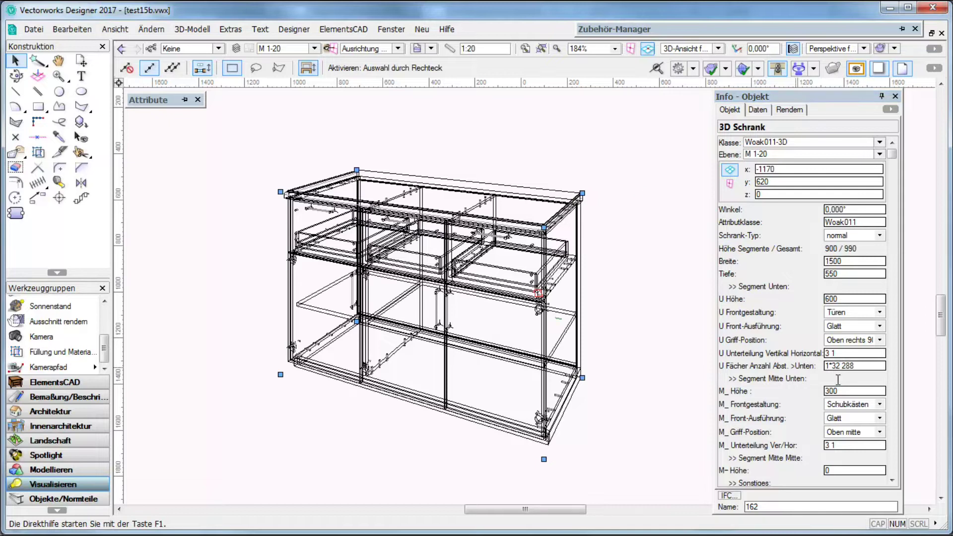
Step: Show the help text for the shelf setting format with ?, then close it
click(866, 368)
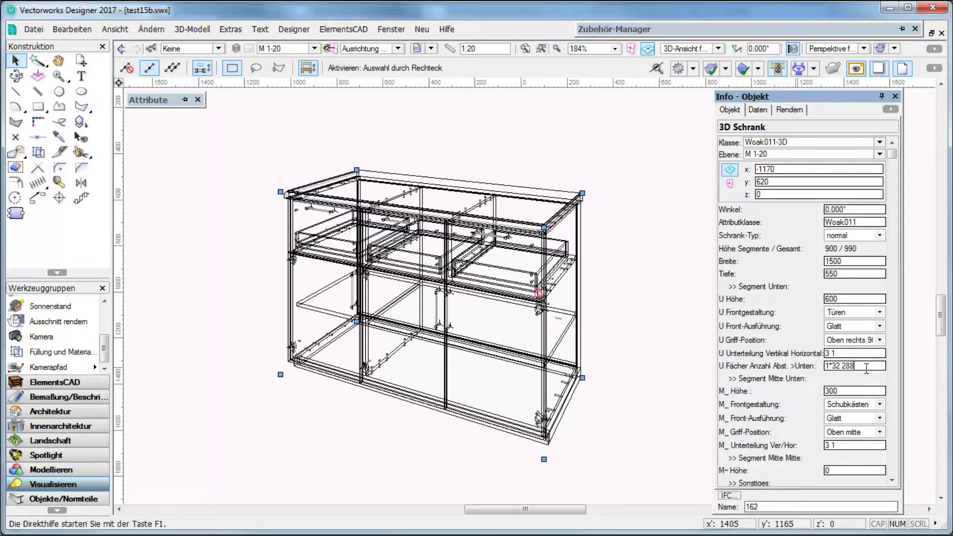
text(?)
key(Return)
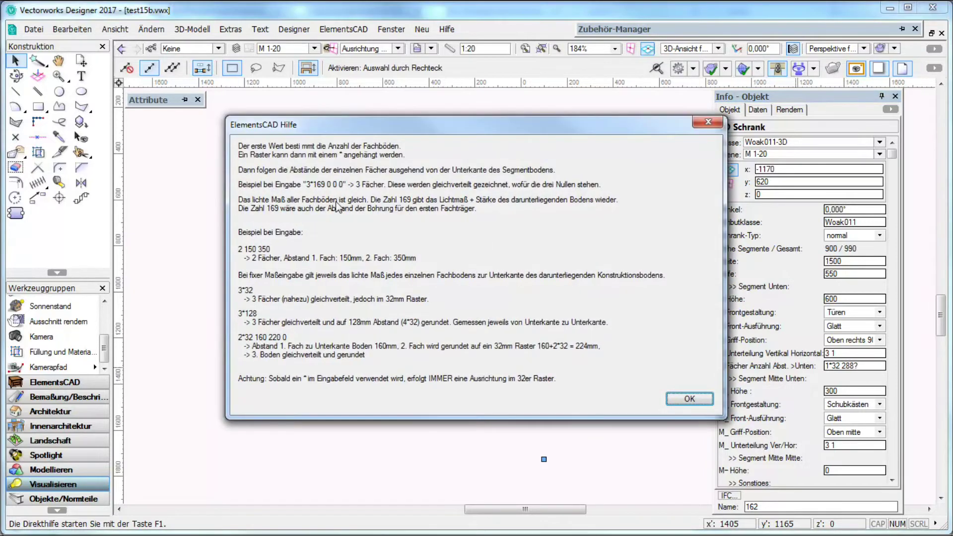
click(690, 400)
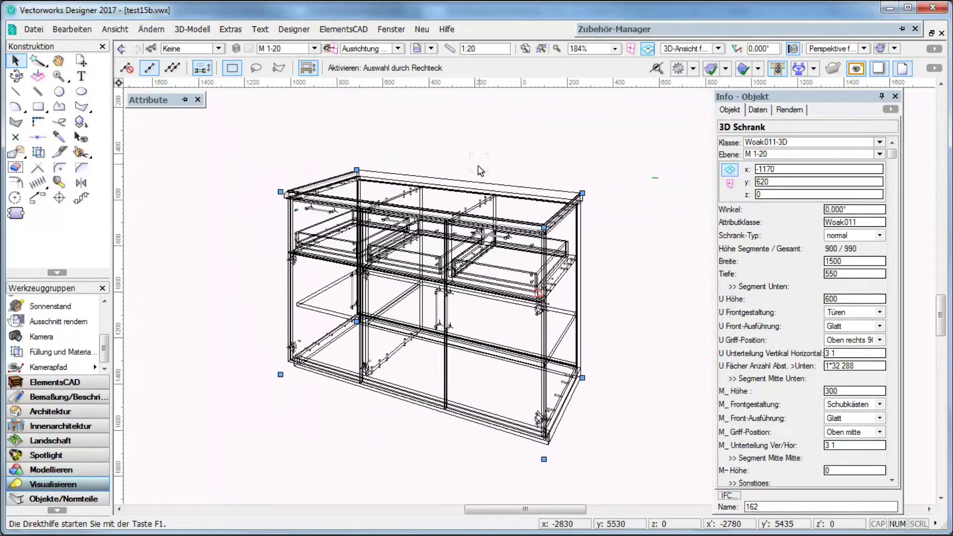
Step: Clear the Segment U shelf-support hole pattern on the Fachträger tab and confirm with OK
right_click(476, 181)
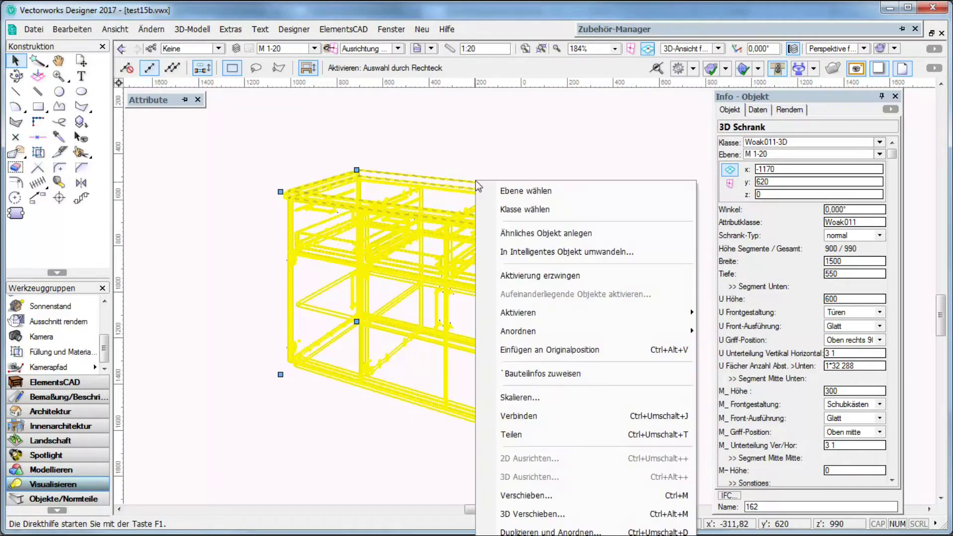
click(517, 416)
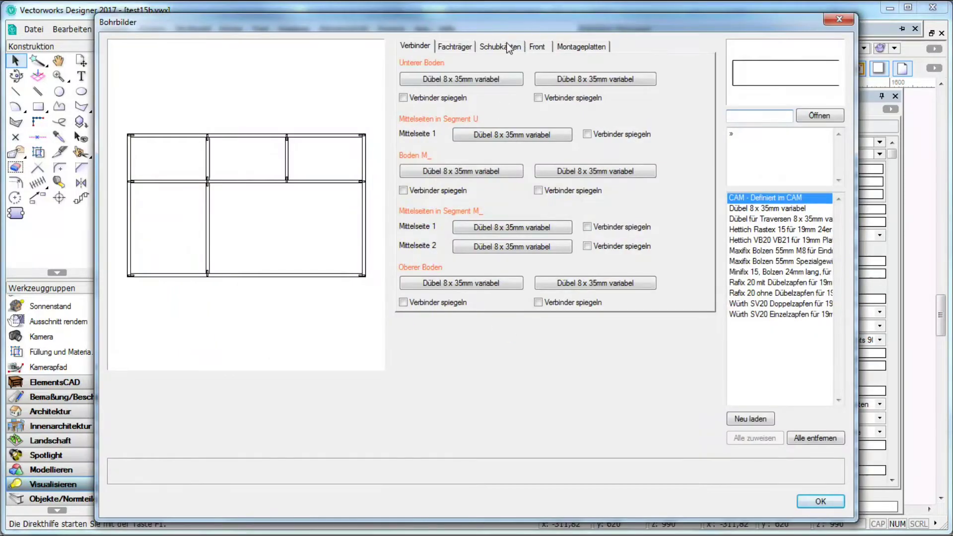
click(455, 45)
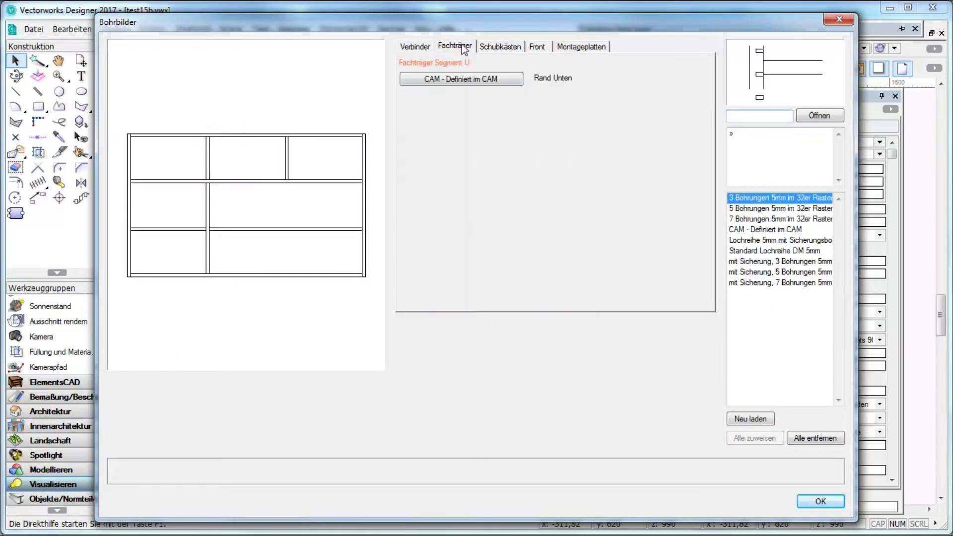
click(505, 80)
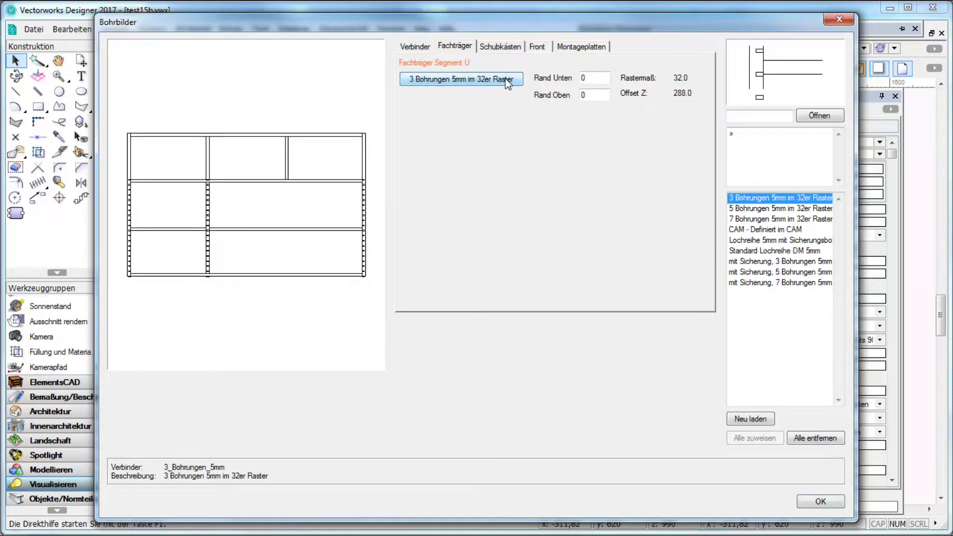
click(506, 81)
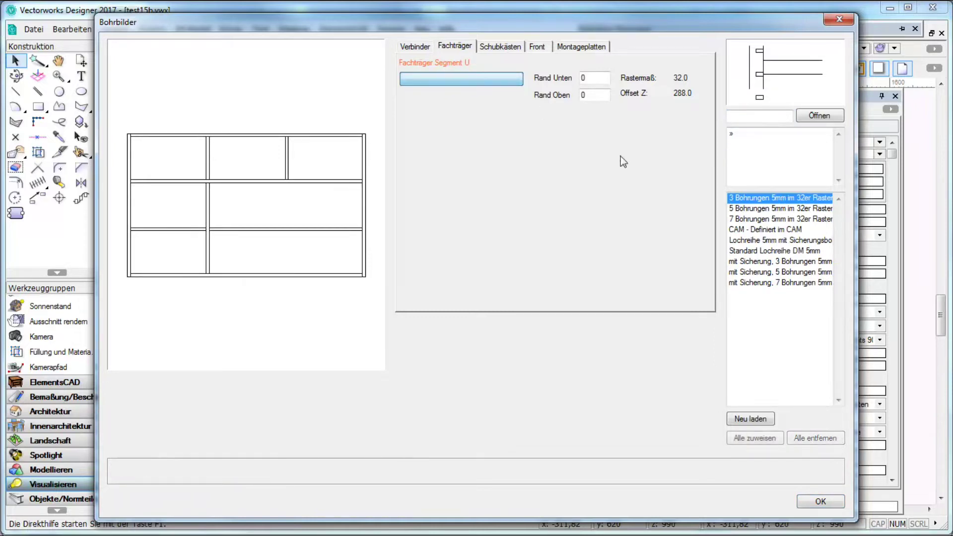
click(778, 241)
click(501, 79)
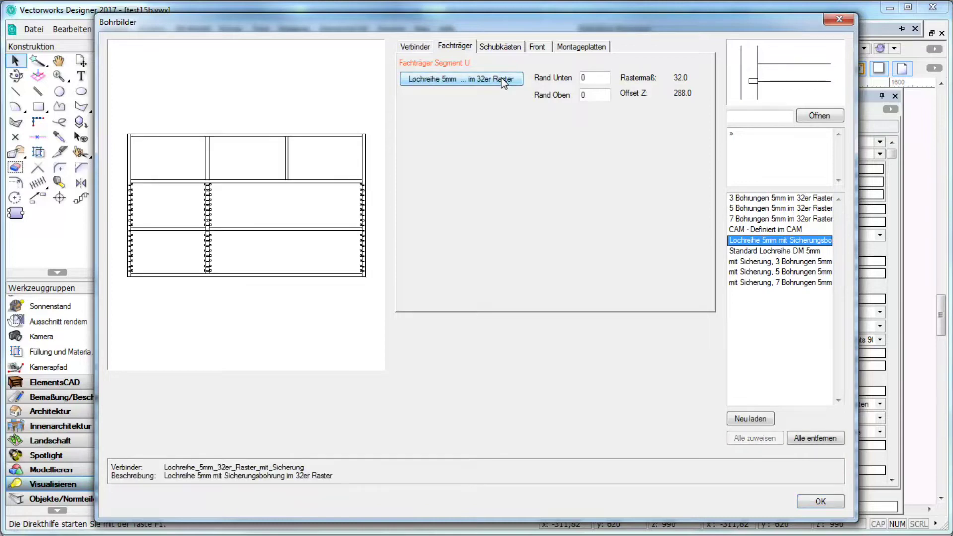
click(502, 79)
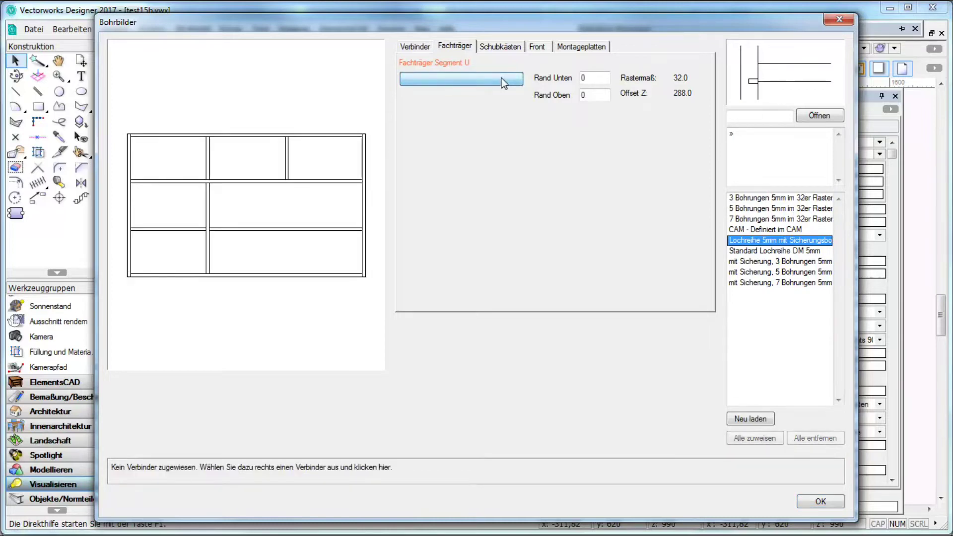
click(821, 502)
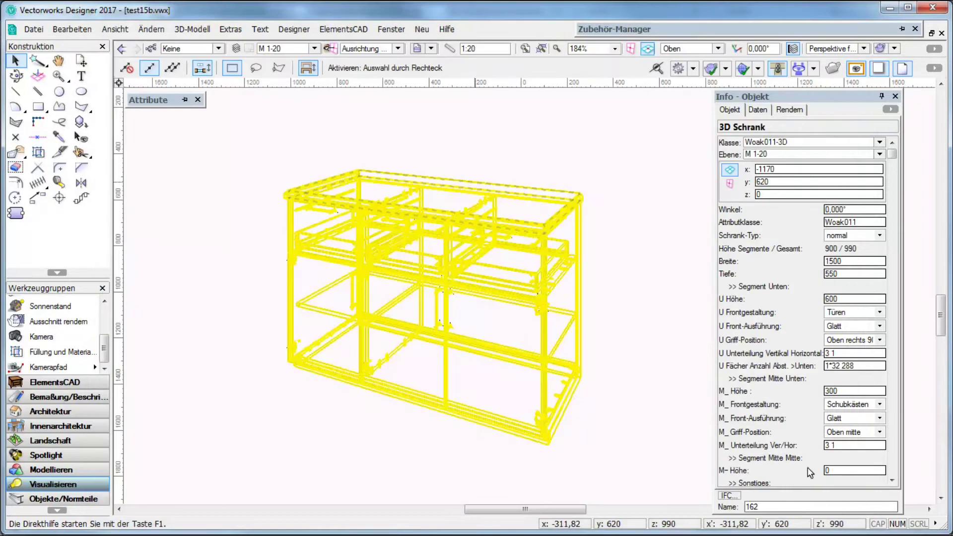
Step: Enter 1 0 for the lower shelves and assign 5 Bohrungen 5mm im 32er Raster on Fachträger
click(873, 367)
text(1)
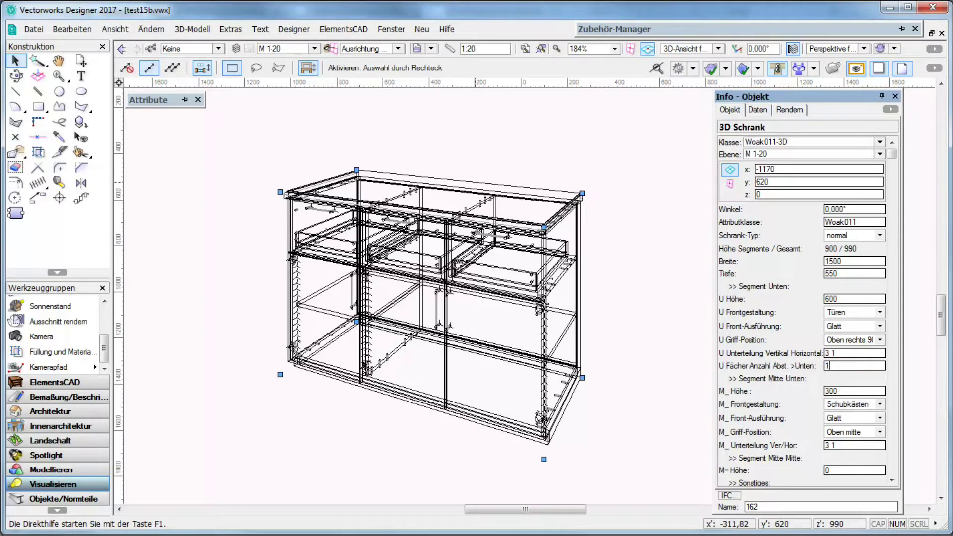
text( 0)
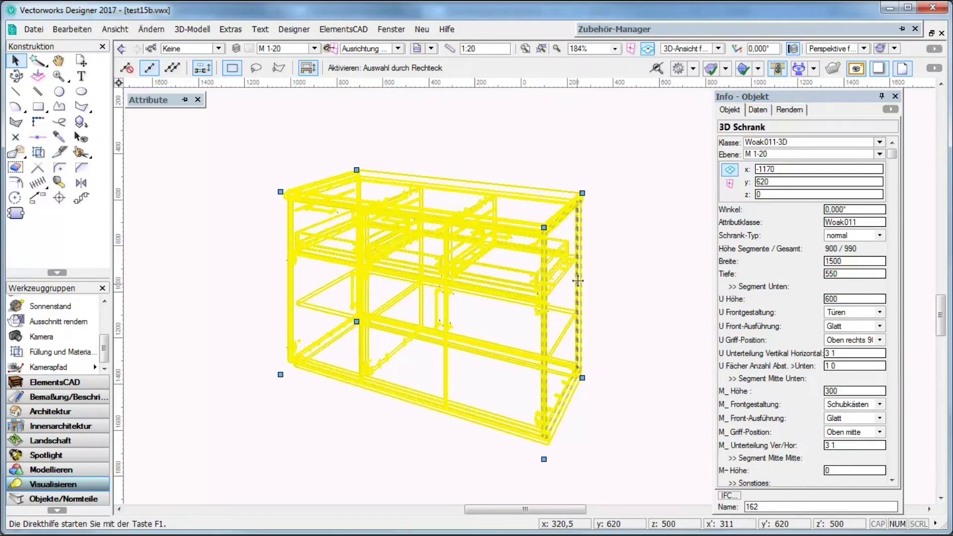
right_click(578, 282)
click(633, 511)
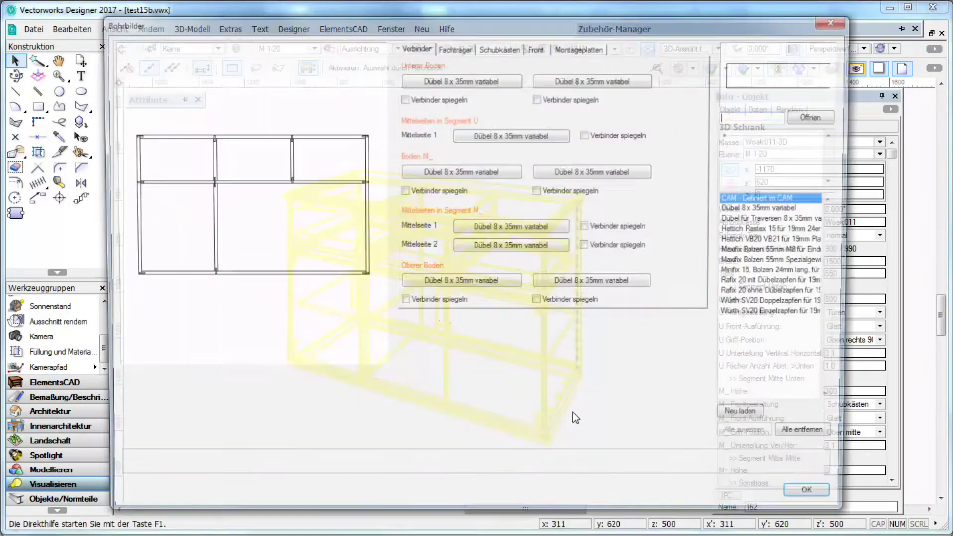
click(471, 50)
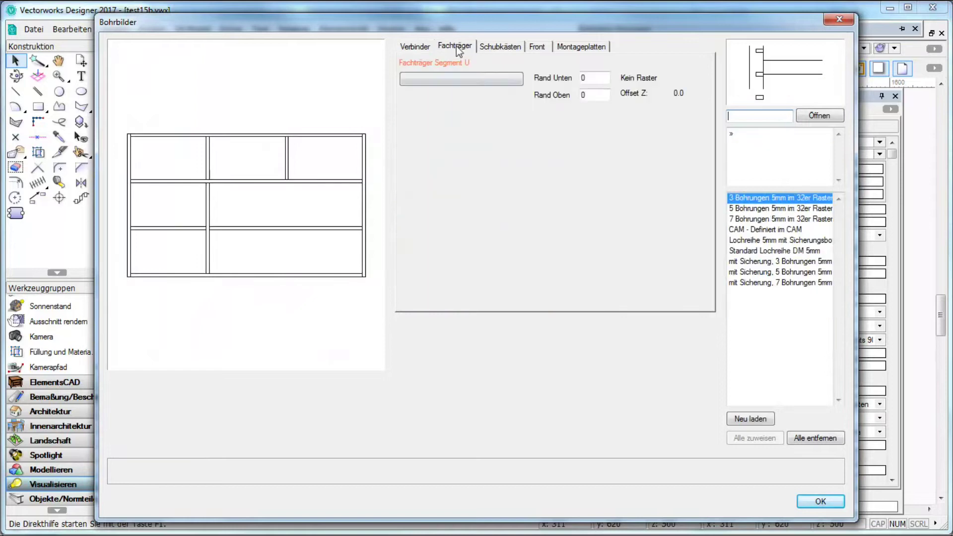
click(762, 209)
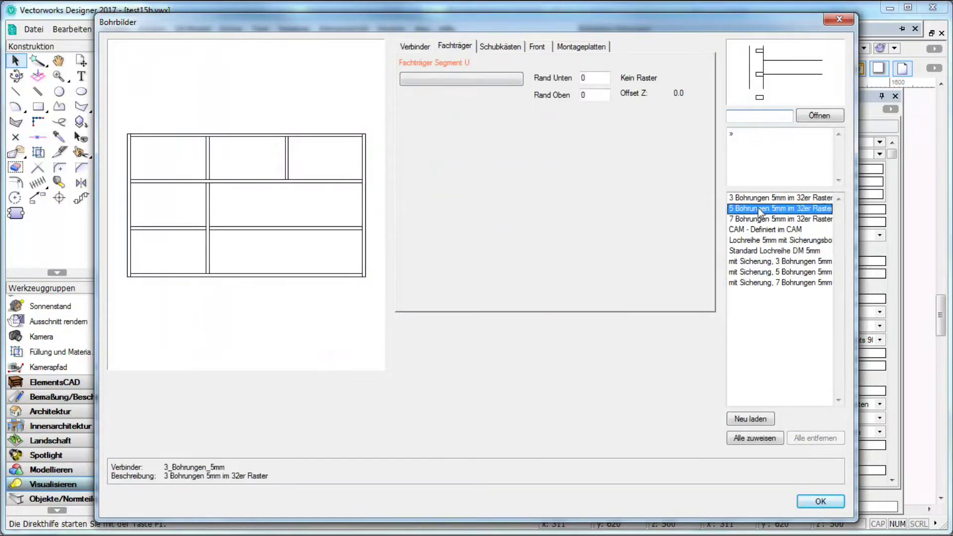
click(509, 82)
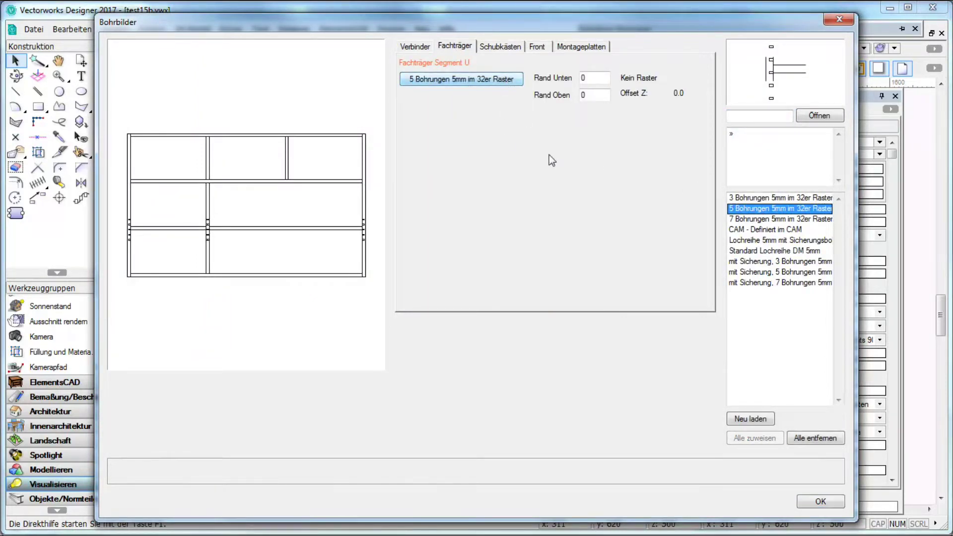
click(826, 505)
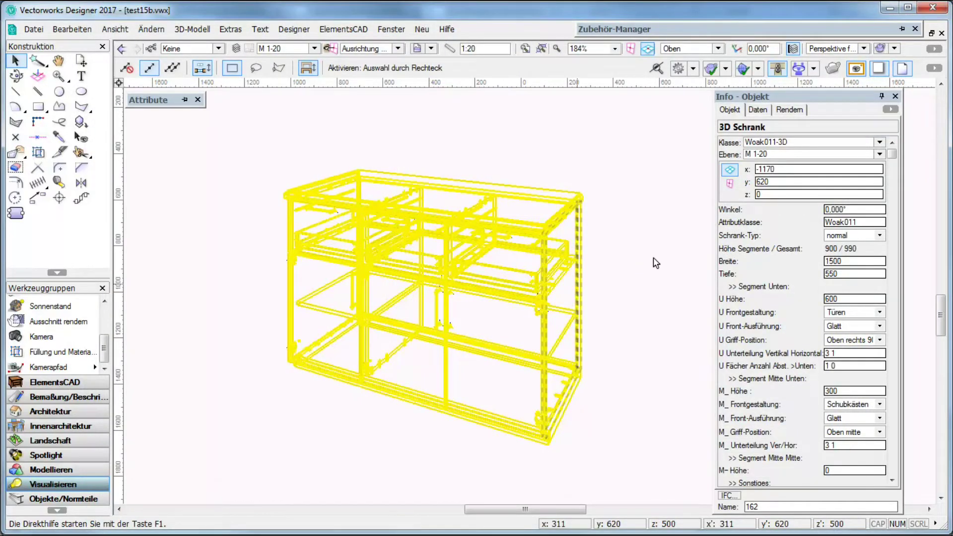
scroll(587, 318, up, 1)
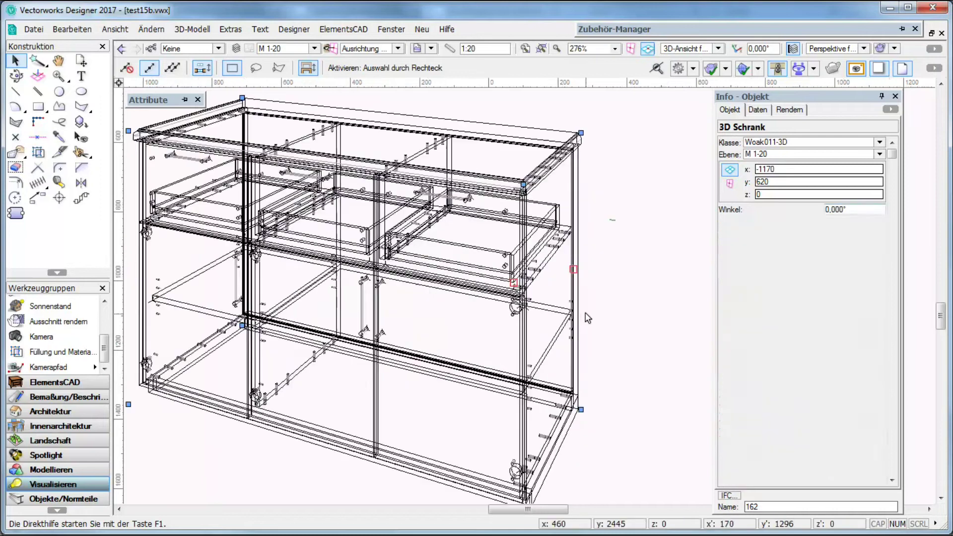
scroll(588, 318, down, 1)
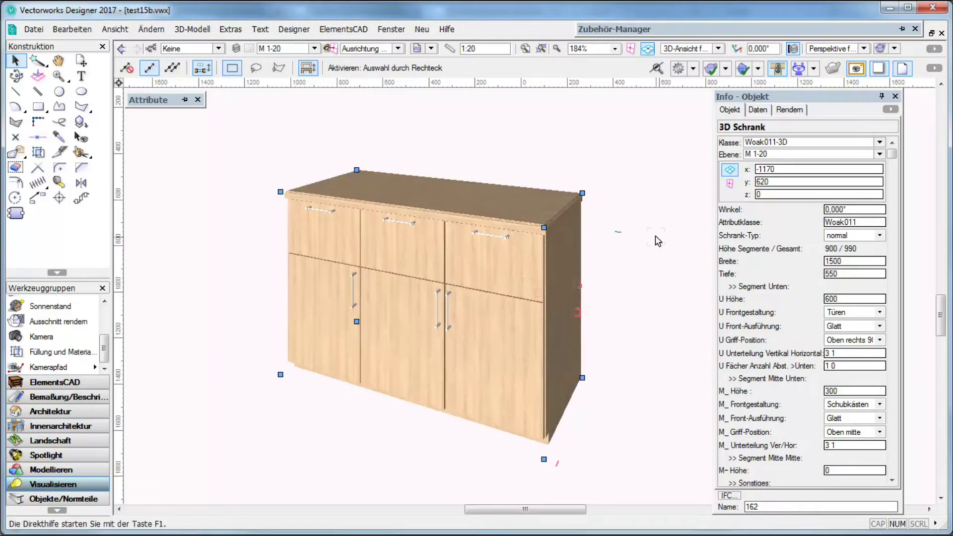
Step: Start Export CAM excluding drawer sides, bottoms, backs, fronts and the Rueckwand back panel
click(358, 35)
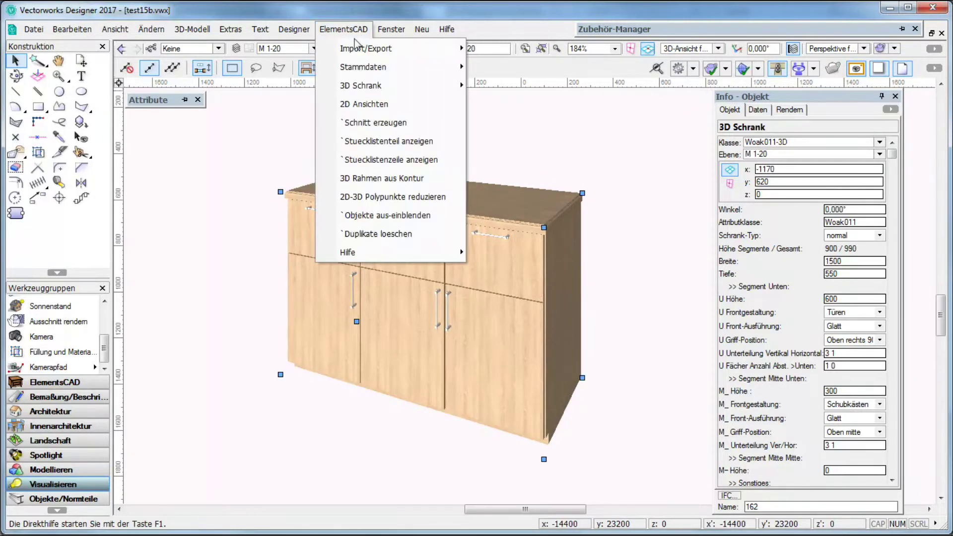
mouse_move(380, 50)
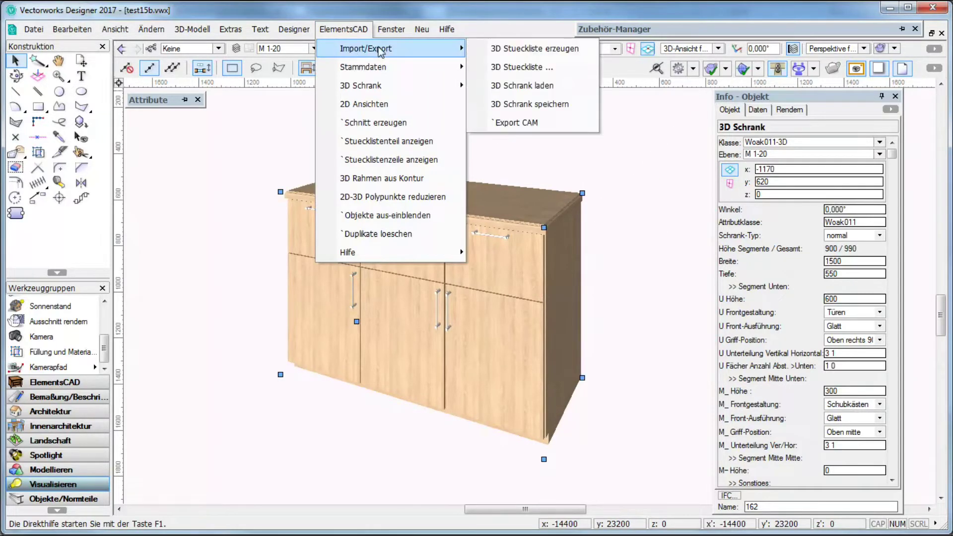
click(525, 124)
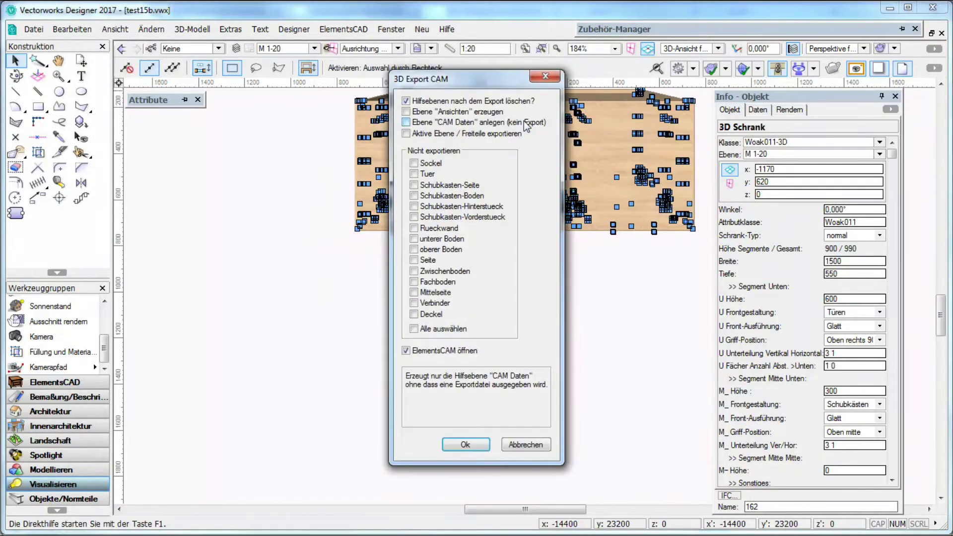
click(414, 185)
click(414, 197)
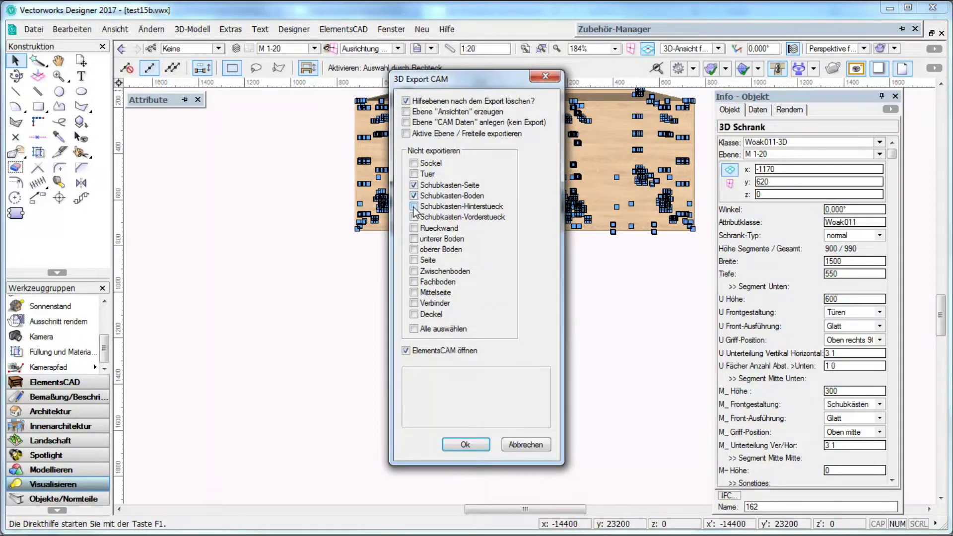
click(414, 206)
click(416, 219)
click(415, 229)
Step: Save the export as test15b.txt in D:\Temp\CAM\Export to start conversion
click(472, 447)
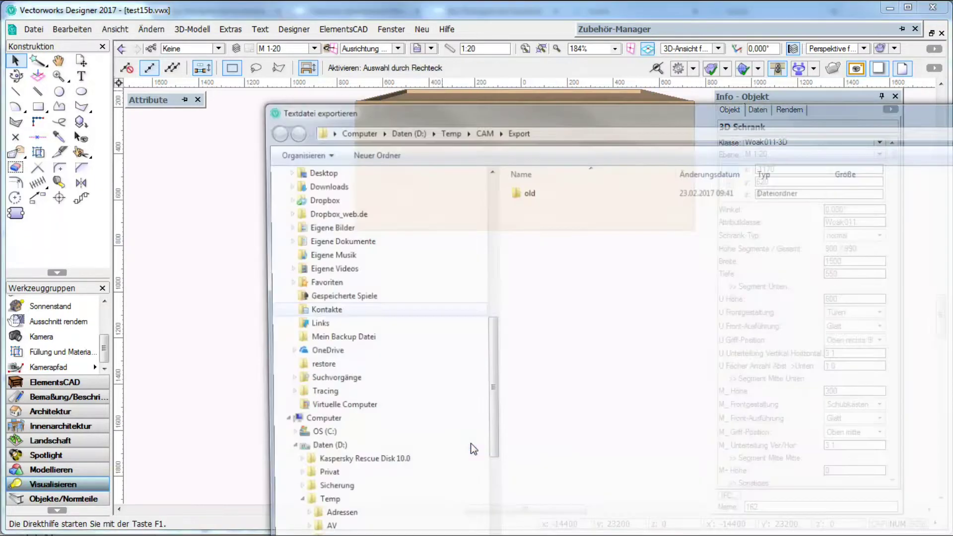
drag(584, 114, 499, 1)
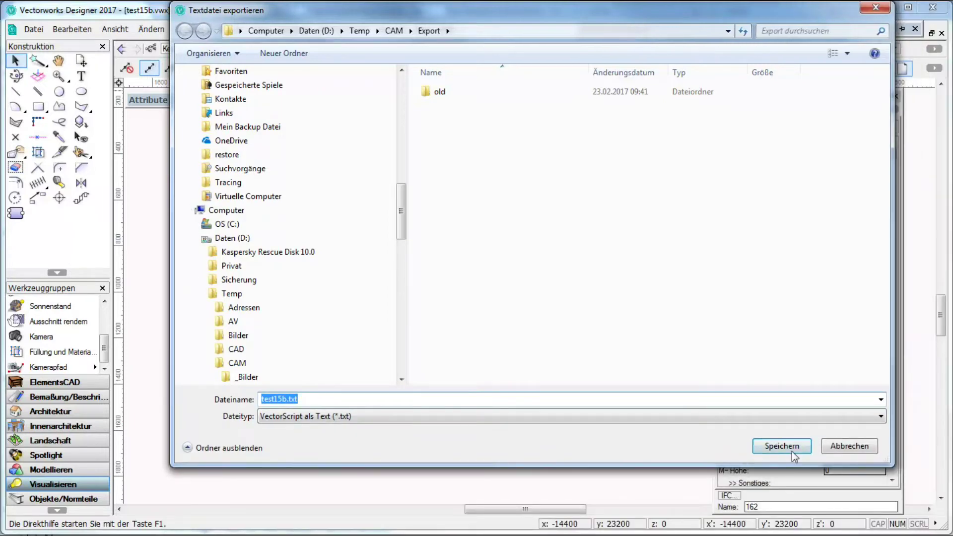
click(794, 446)
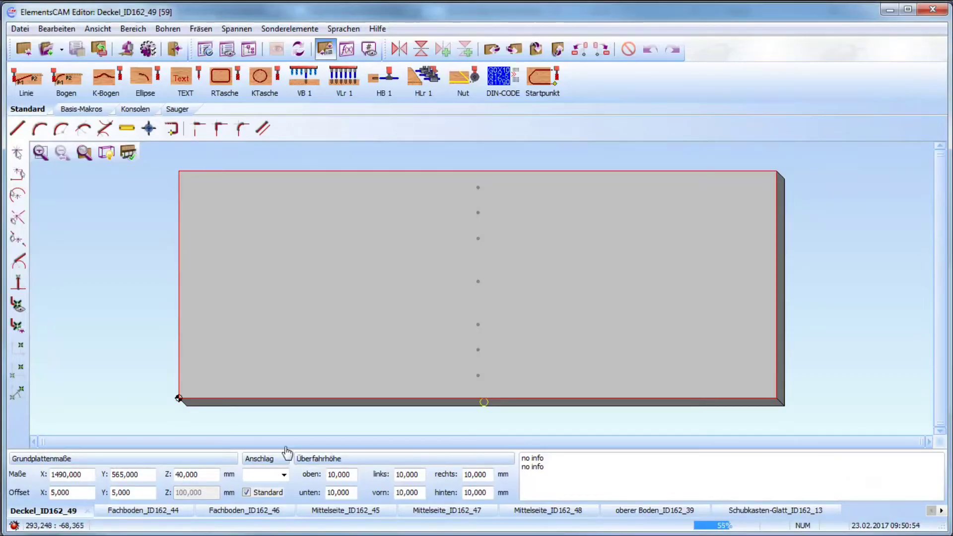
Step: Review oberer Boden, Schubkasten-Glatt, the three Mittelseite, both Fachboden and Deckel panels
click(648, 511)
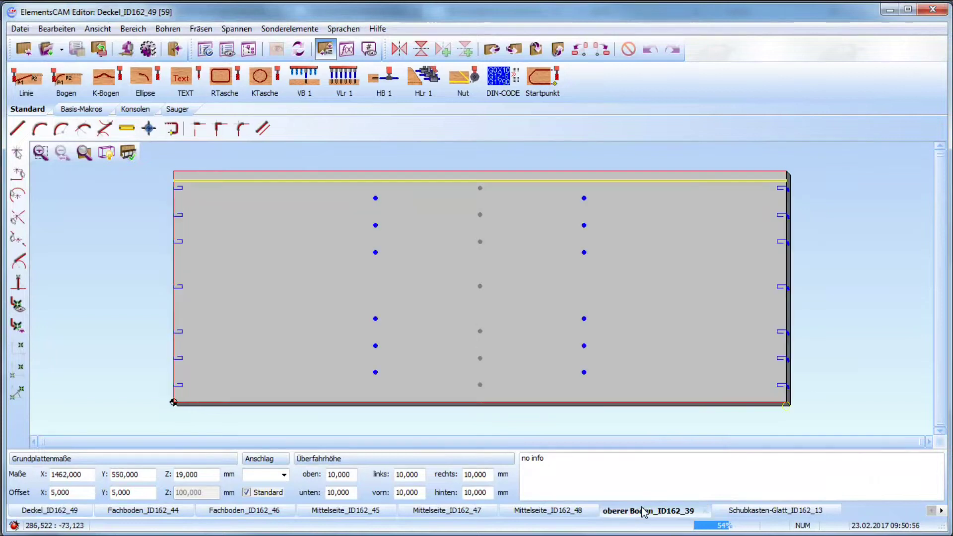
click(771, 513)
click(568, 512)
click(442, 511)
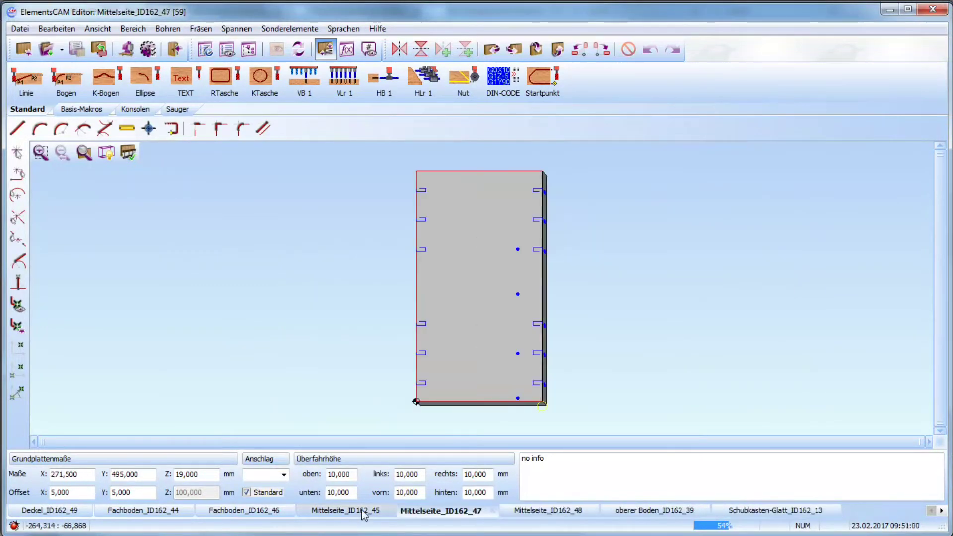
click(364, 516)
click(276, 515)
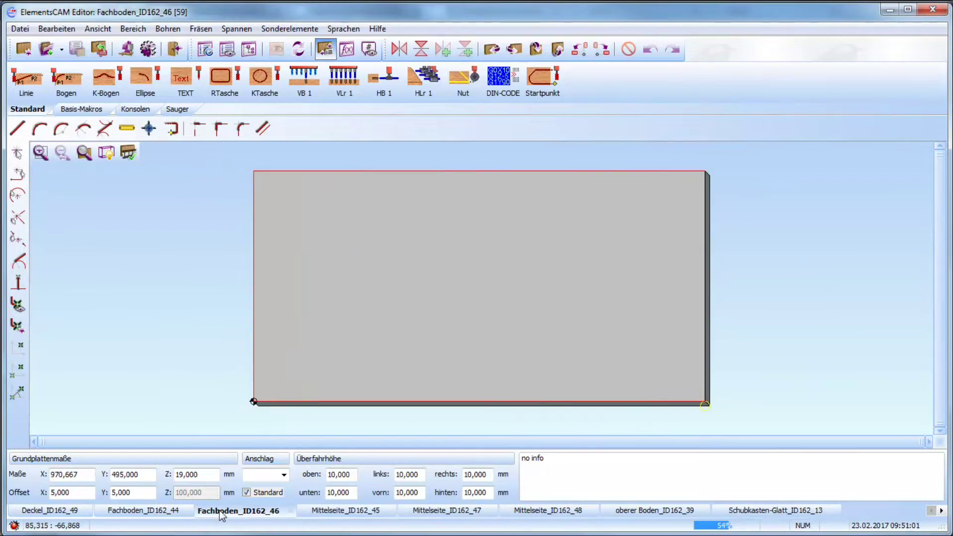
click(169, 515)
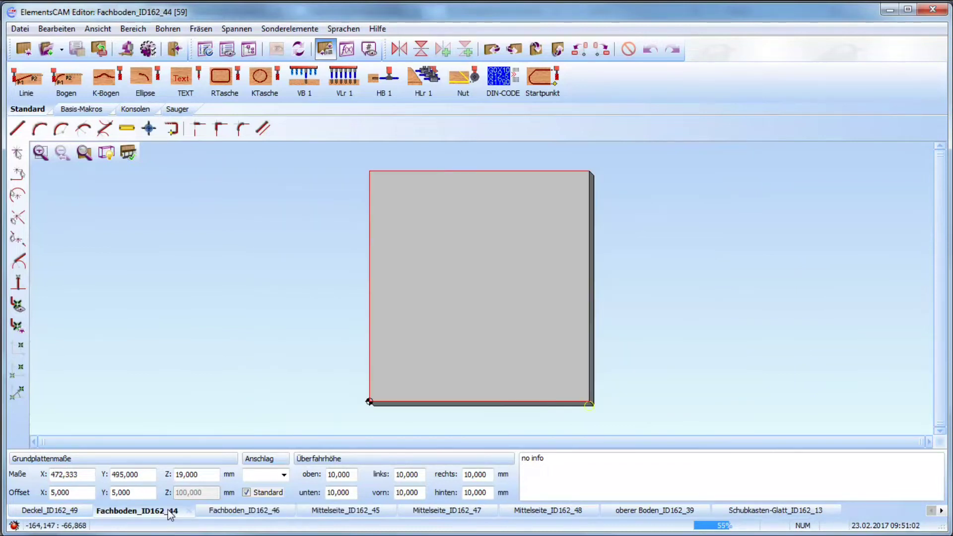
click(52, 514)
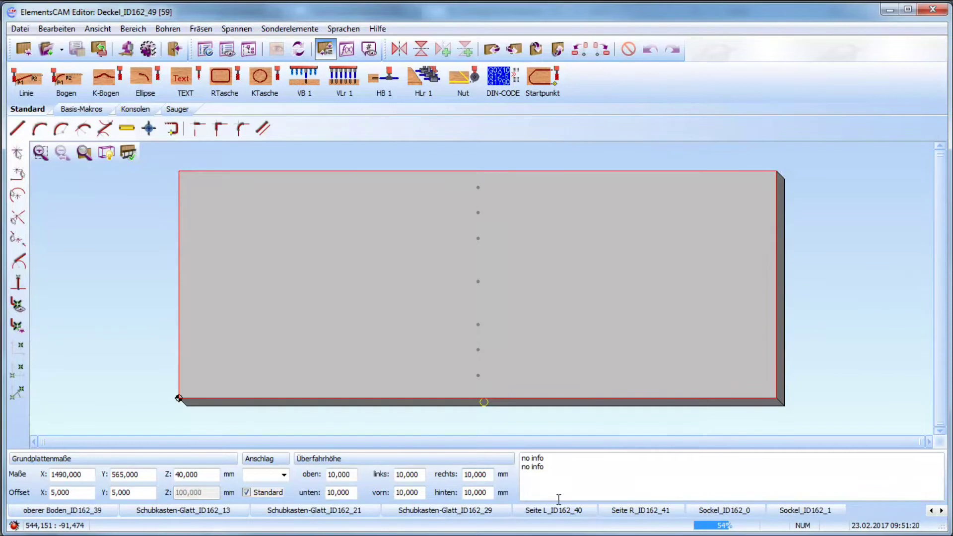
Step: Check Seite L, Seite R and, after scrolling the tabs, Zwischenboden_ID162_43
click(560, 512)
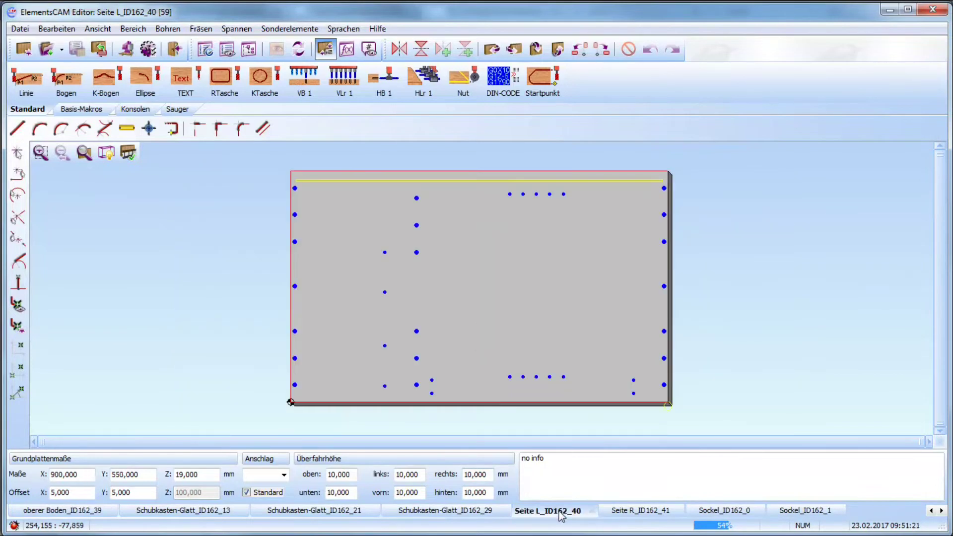
click(639, 512)
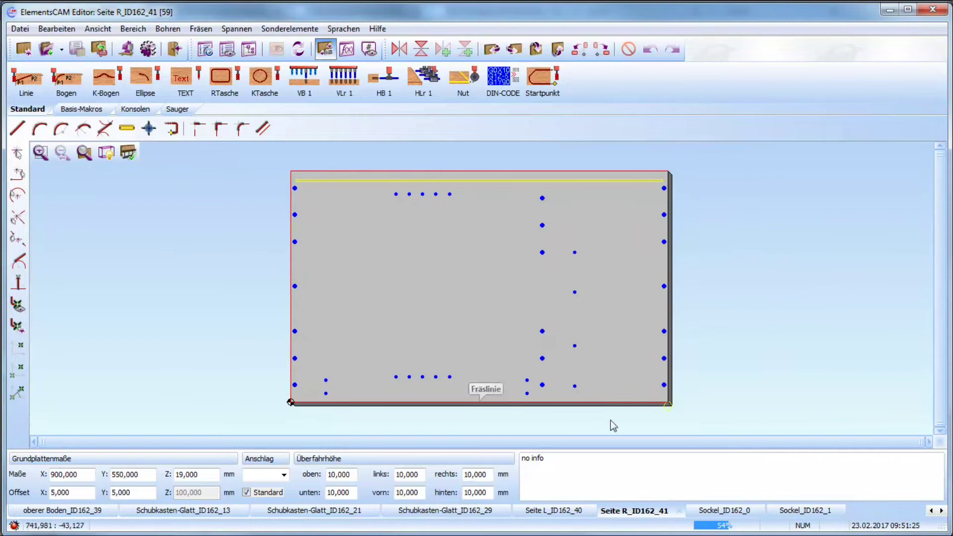
click(942, 510)
click(800, 510)
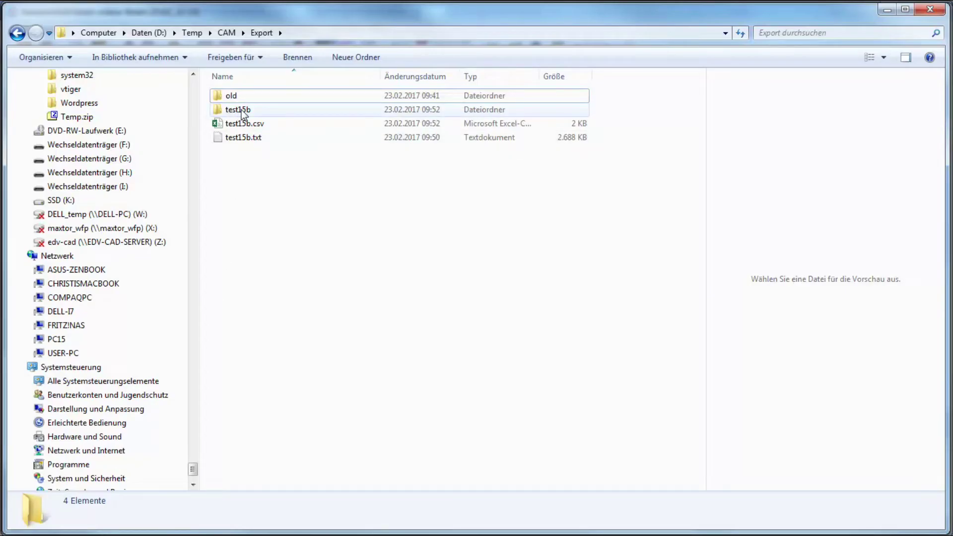
Step: Inspect the Deckel_ID162_49 and Fachboden_ID162_44 files in test15b, then minimize Explorer
mouse_move(243, 113)
double_click(253, 111)
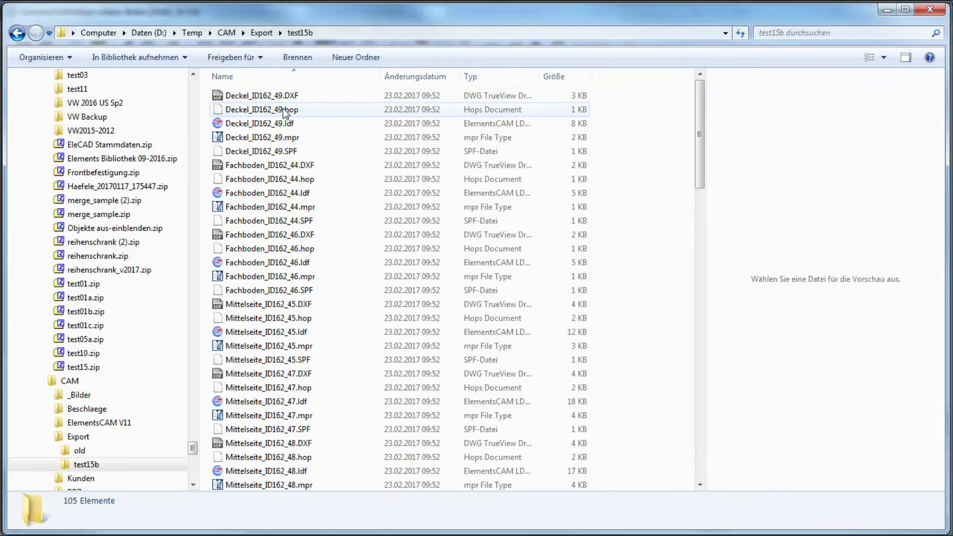
click(290, 97)
click(293, 123)
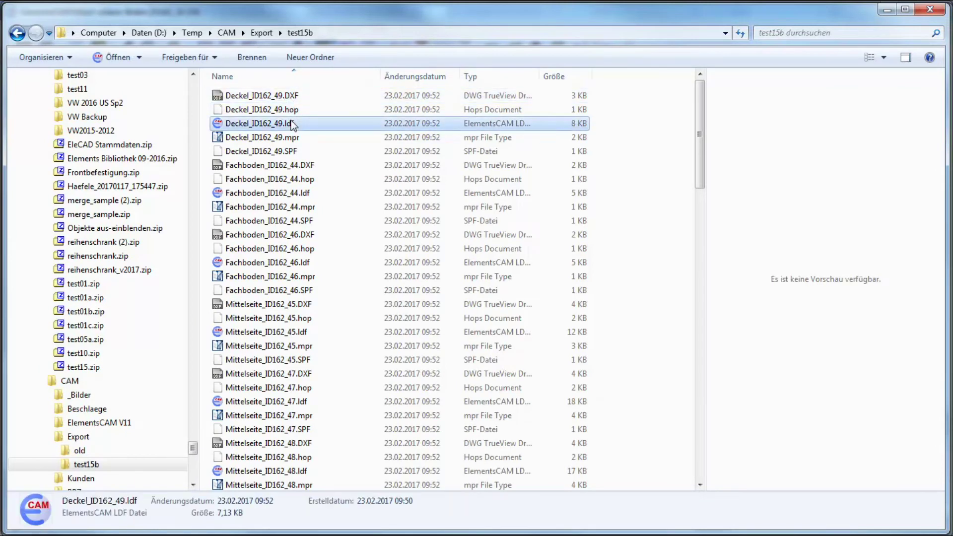
click(295, 138)
click(295, 167)
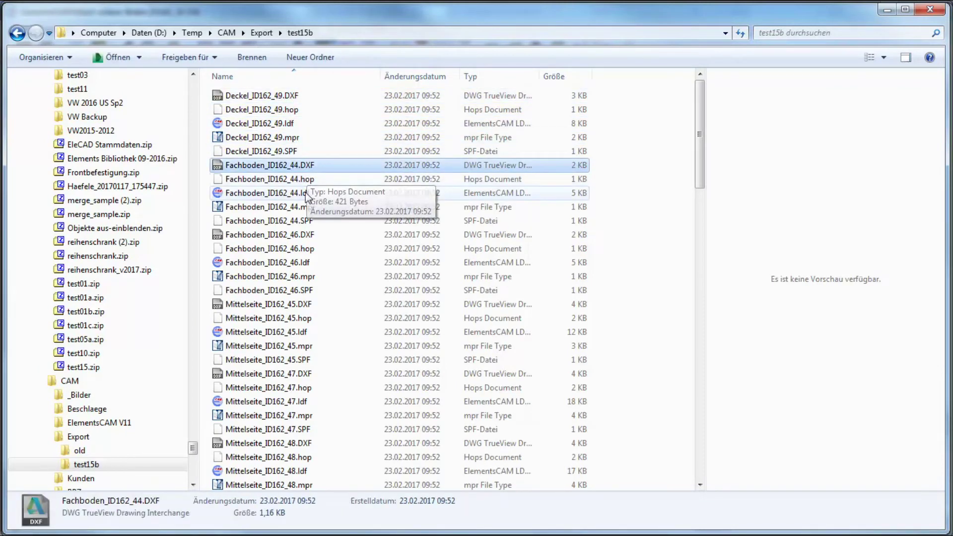
click(307, 195)
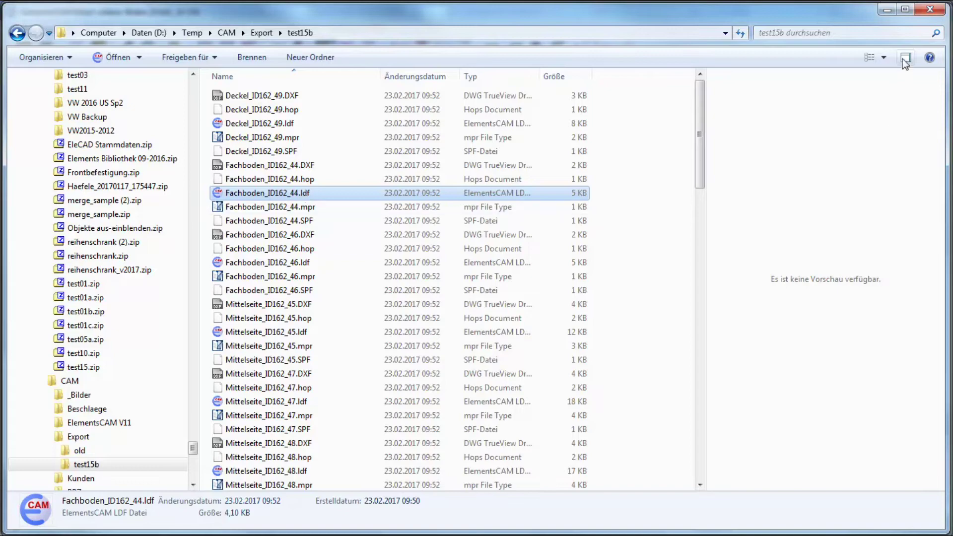
click(888, 10)
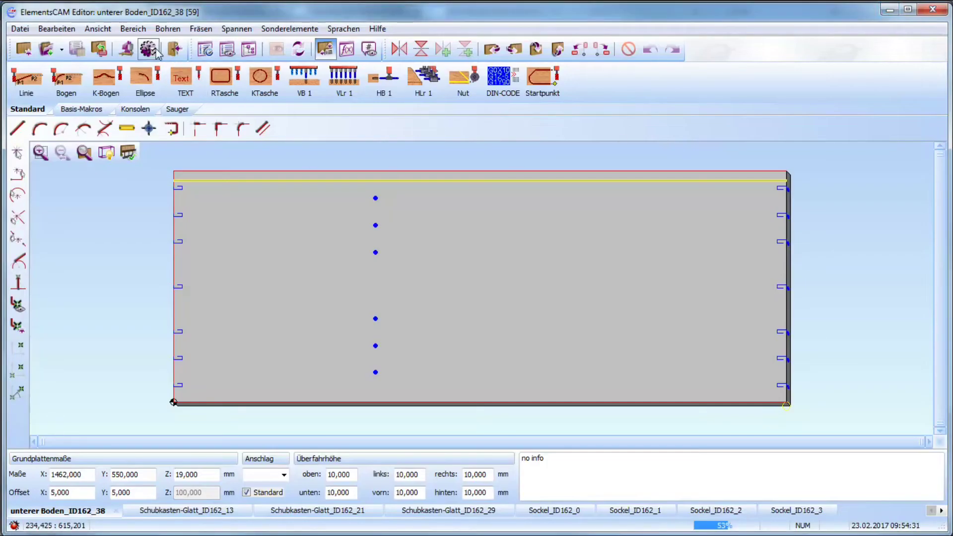
Step: Review the Vectorworks Import page of the Konfiguration dialog
click(146, 49)
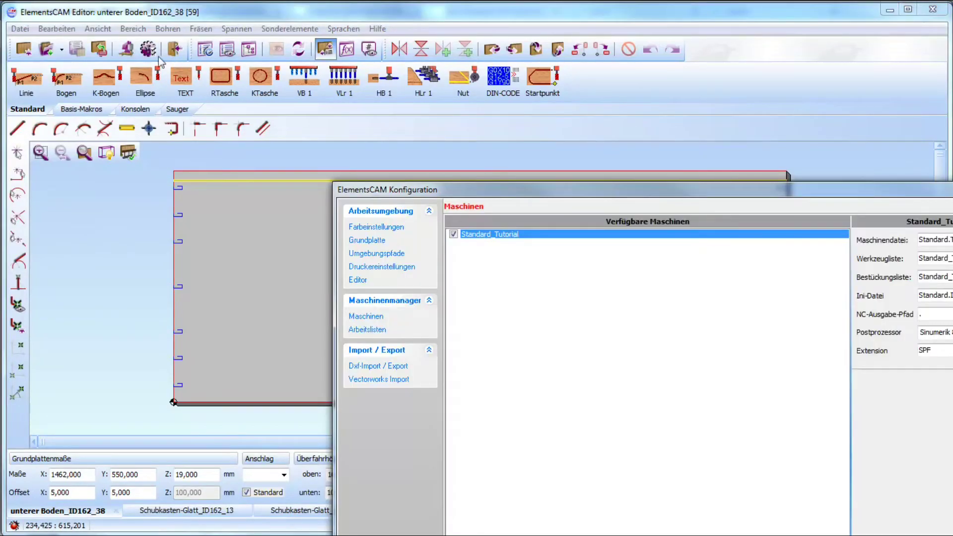
click(378, 380)
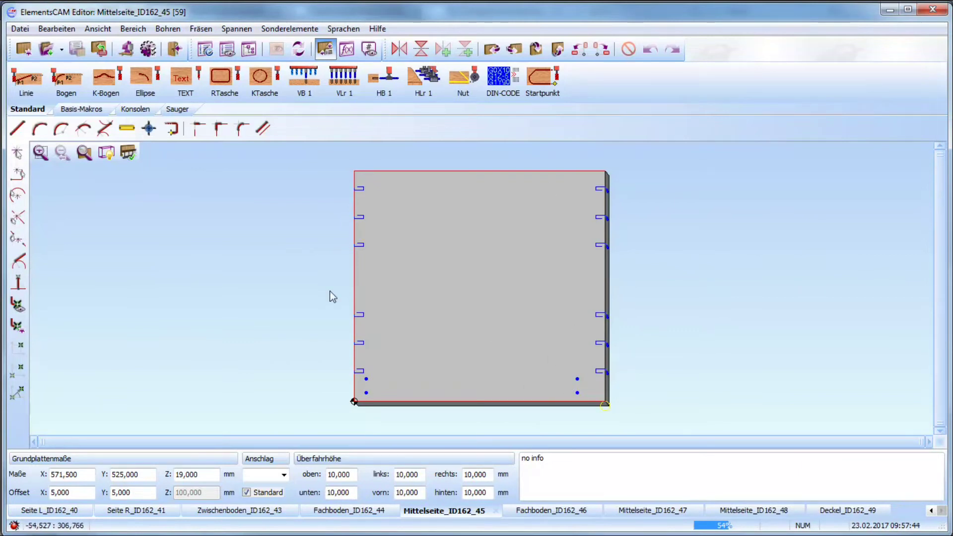
Step: Glance at Fachboden_ID162_46, then change global variable FormAnz's expression from 3 to 1
click(544, 512)
click(473, 516)
click(347, 49)
click(528, 230)
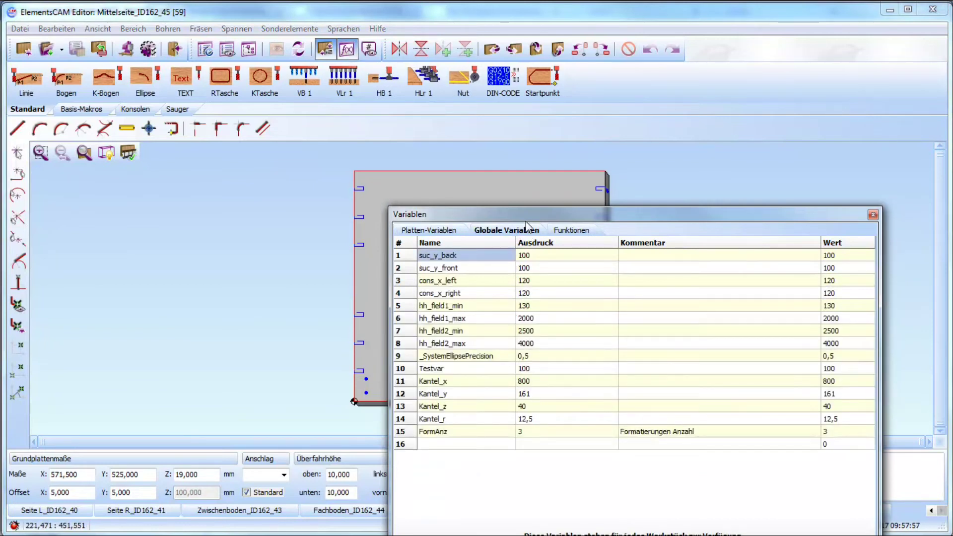
click(533, 430)
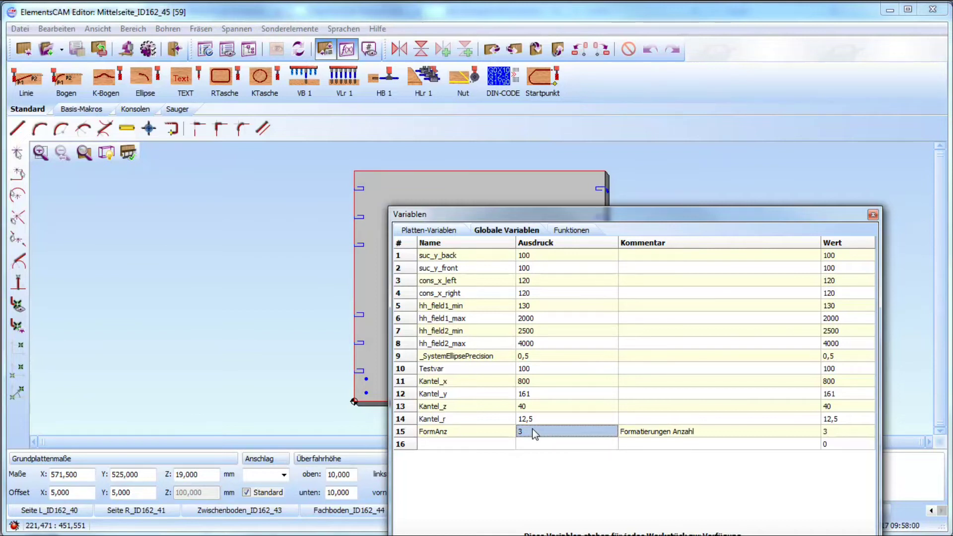
click(533, 430)
text(1)
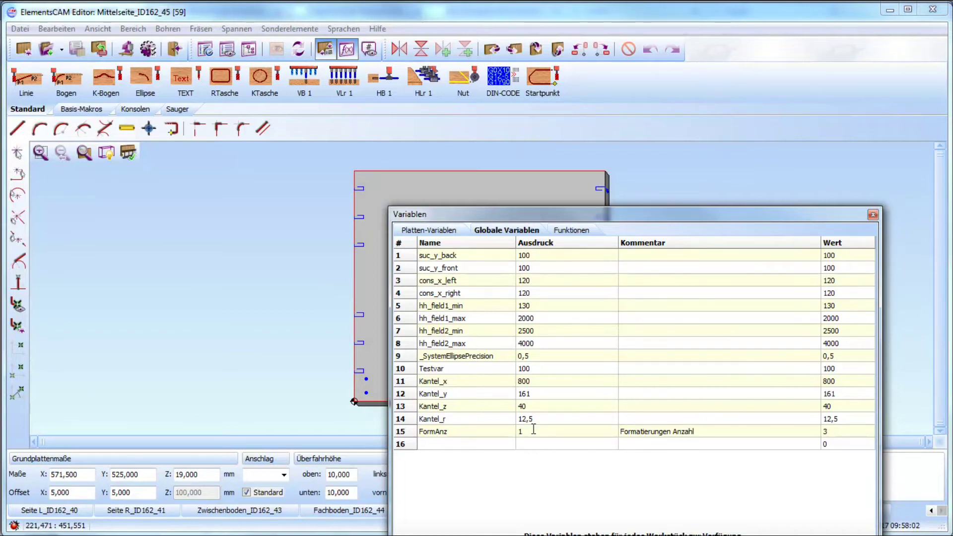
key(Tab)
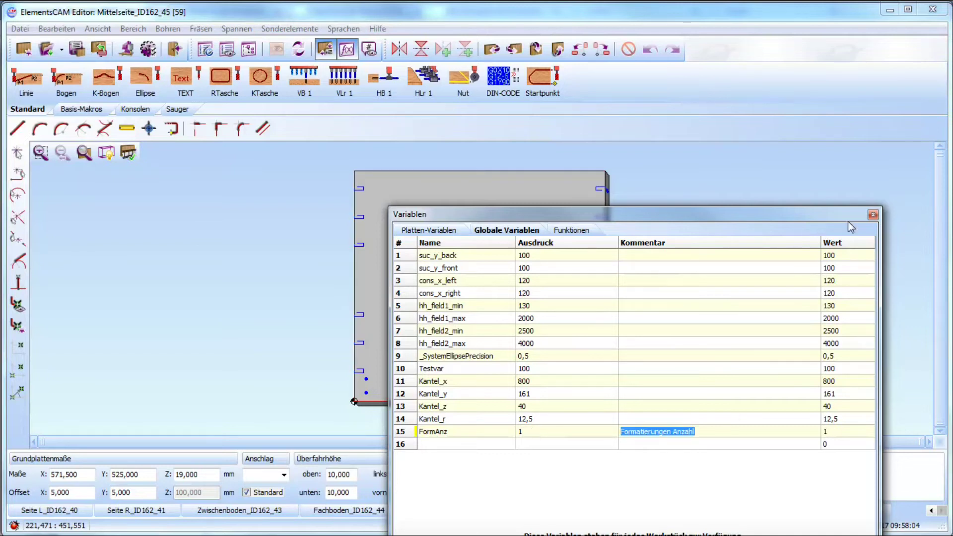
click(873, 215)
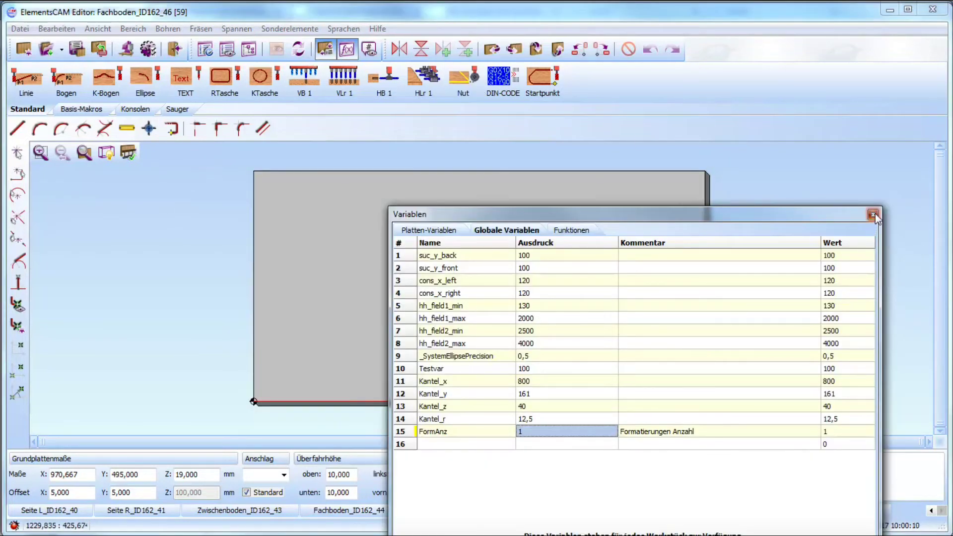
click(875, 215)
Step: Close all open panels without saving changes
click(20, 29)
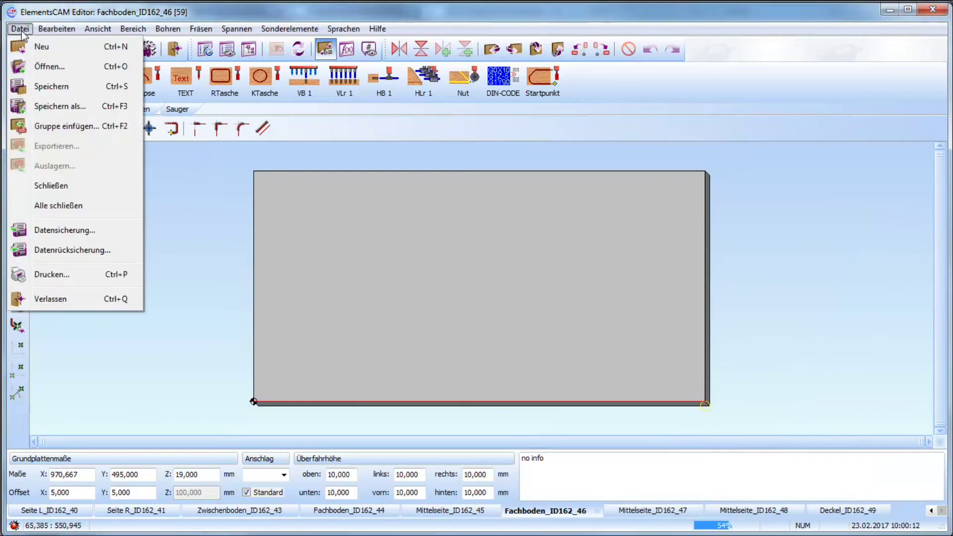
click(60, 205)
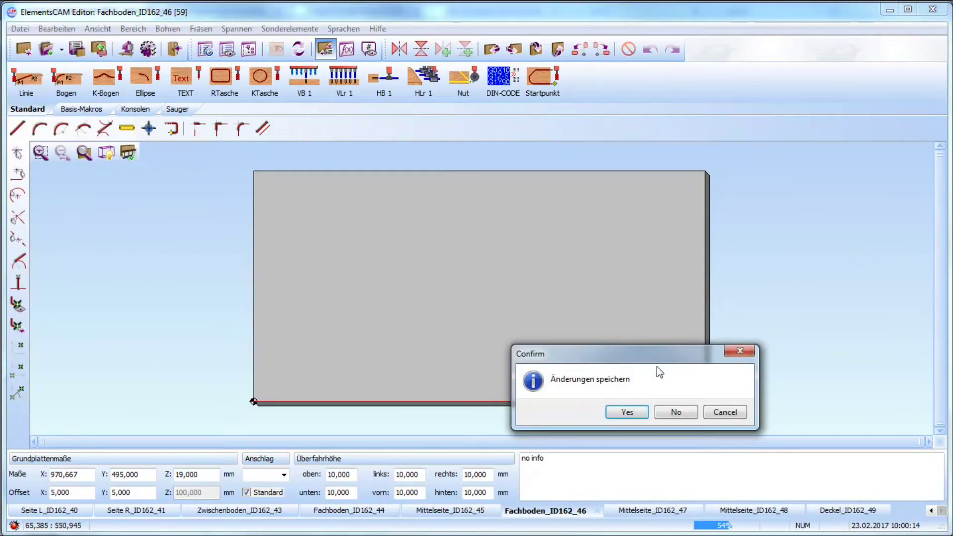
click(677, 413)
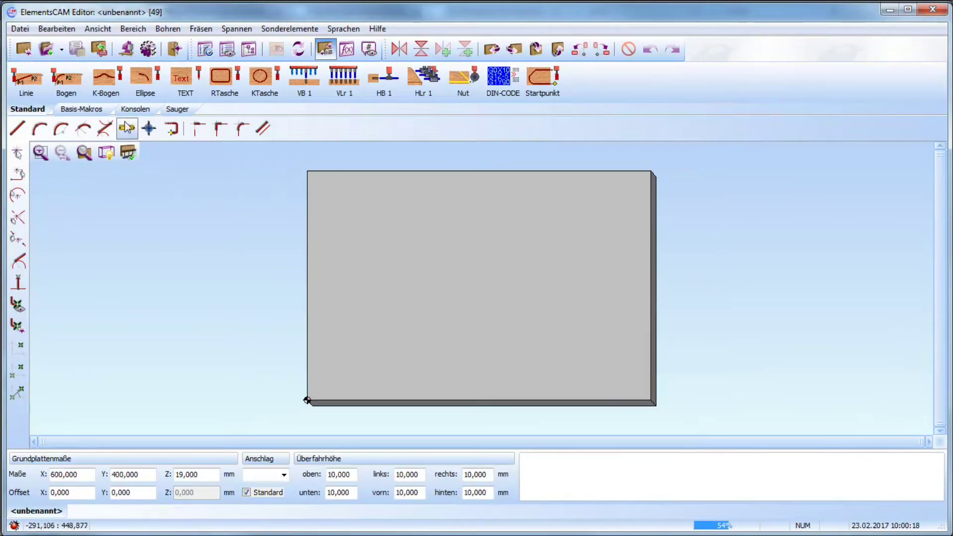
Step: Reload the test15b.txt cabinet job and view the Deckel_ID162_49 and Mittelseite_ID162_48 panels
click(47, 48)
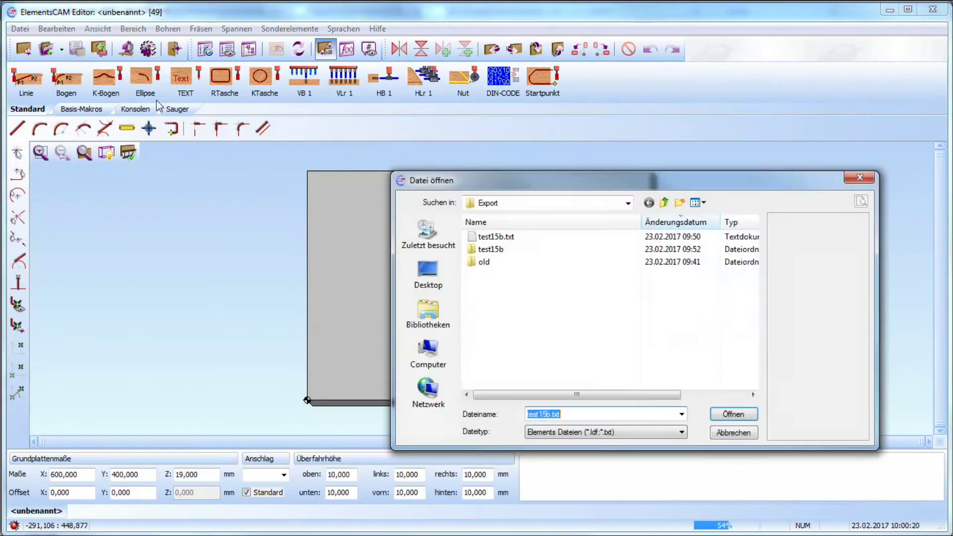
double_click(516, 238)
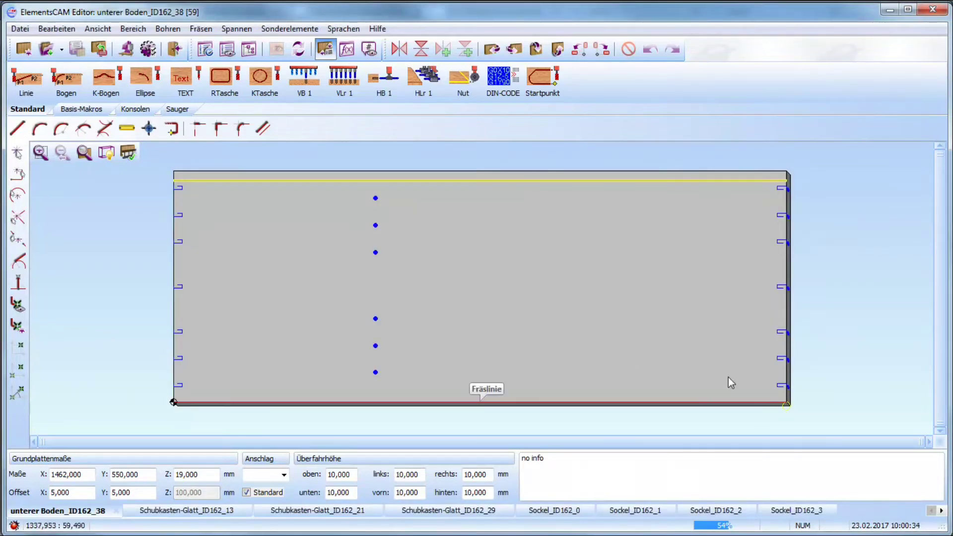
click(942, 511)
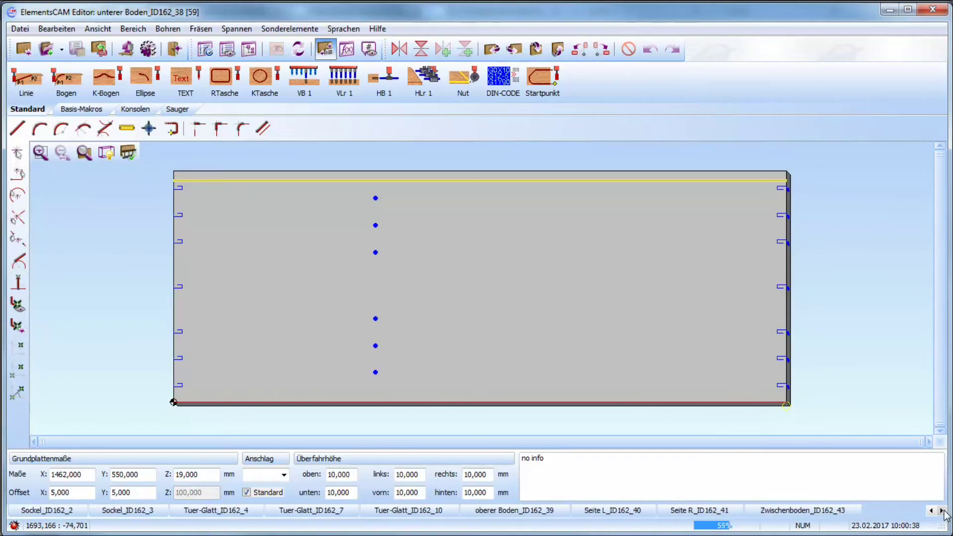
click(881, 512)
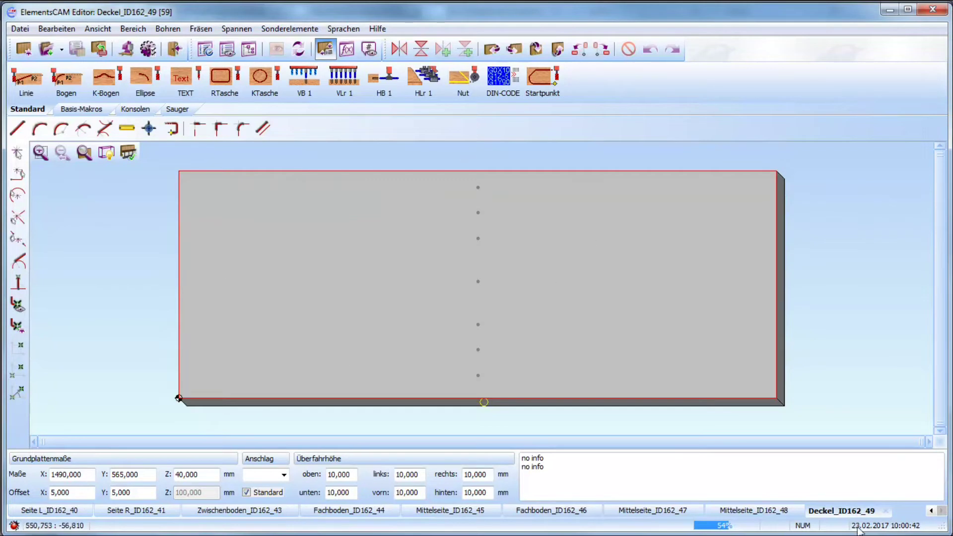
click(765, 512)
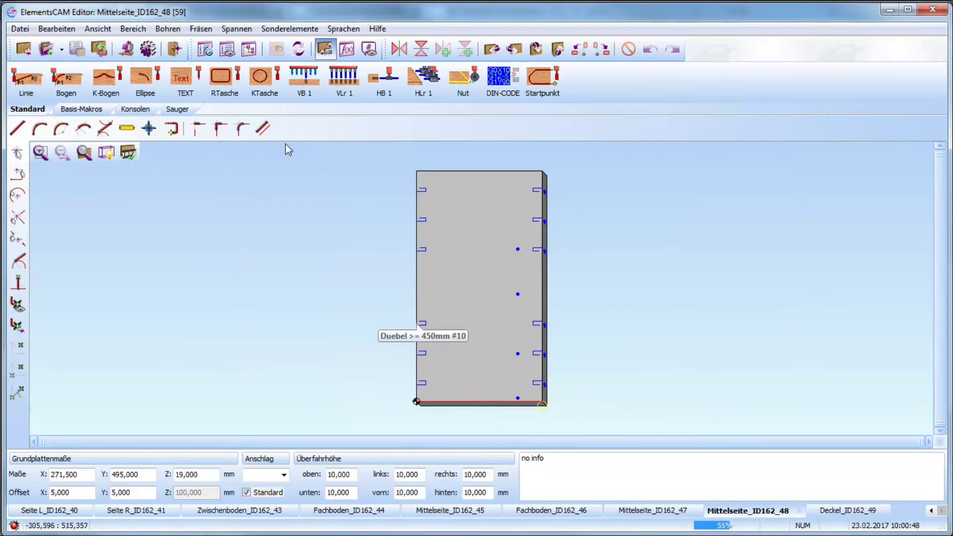
Step: Set the global variable FormAnz to 4
click(347, 49)
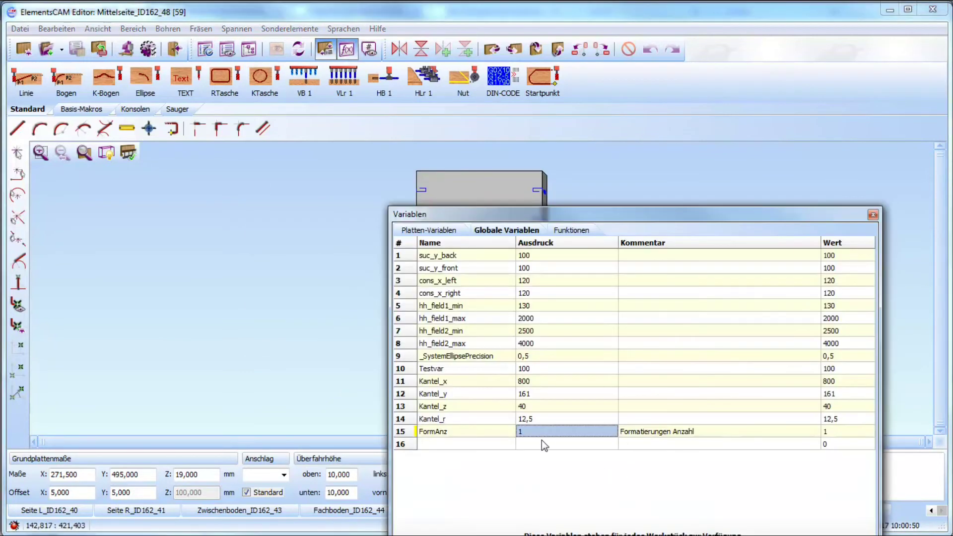
text(4)
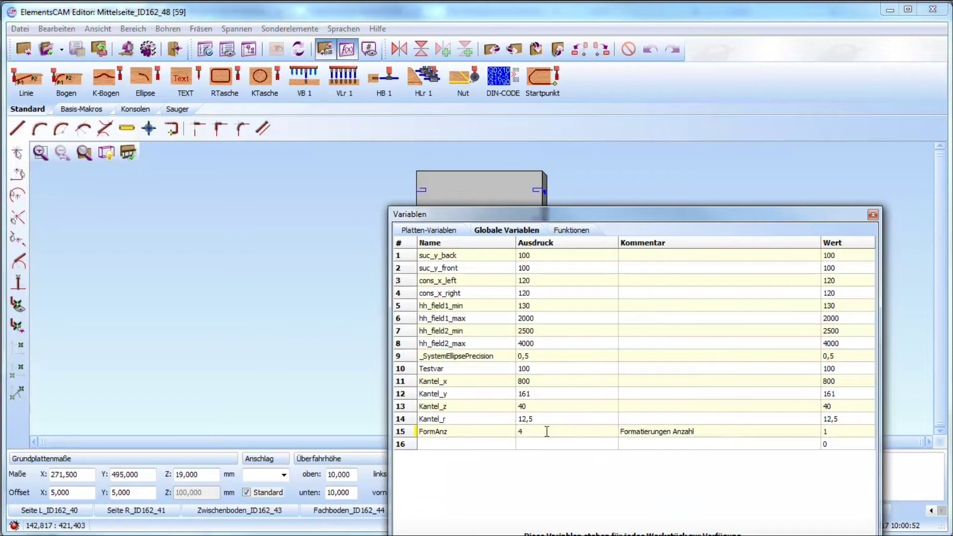
click(873, 218)
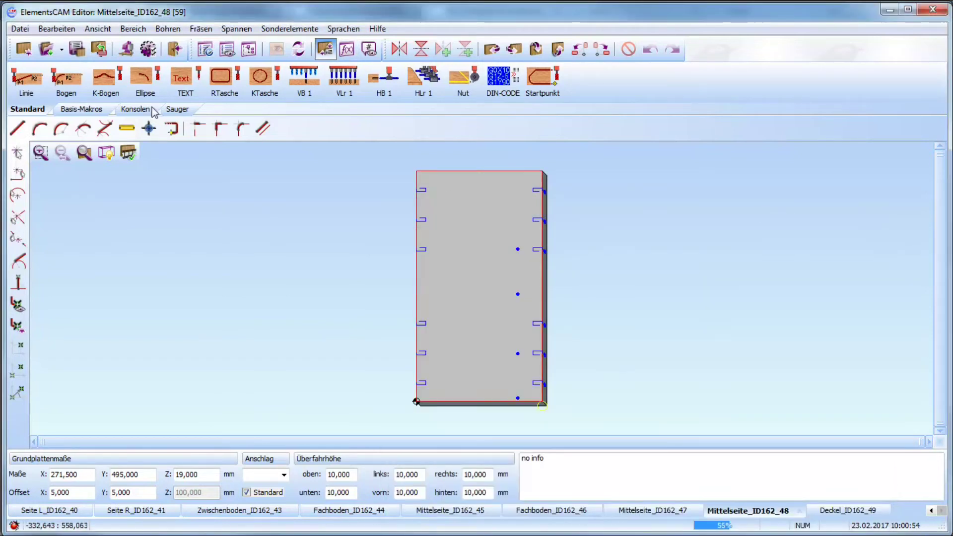
Step: Close all panels unsaved and reload test15b.txt from the recent-files list
click(20, 28)
click(64, 205)
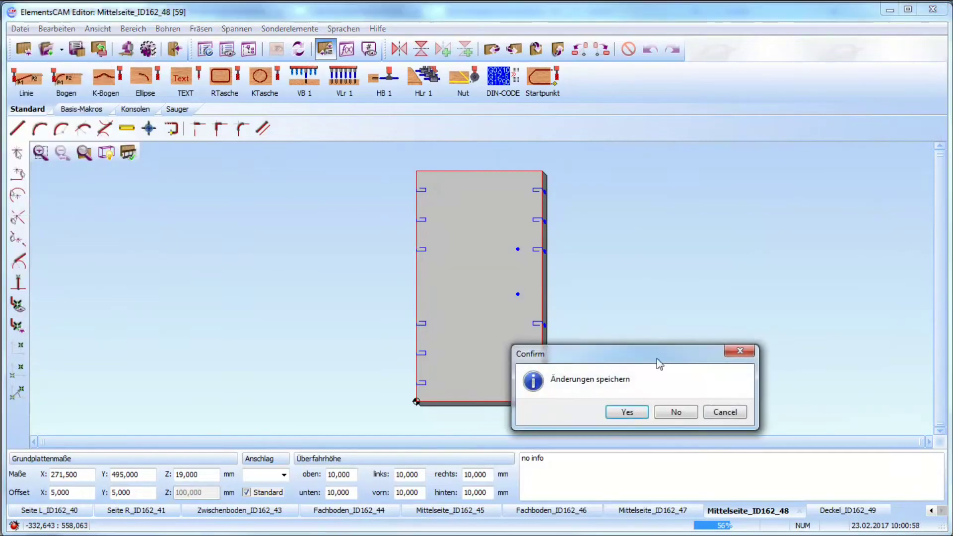
click(690, 416)
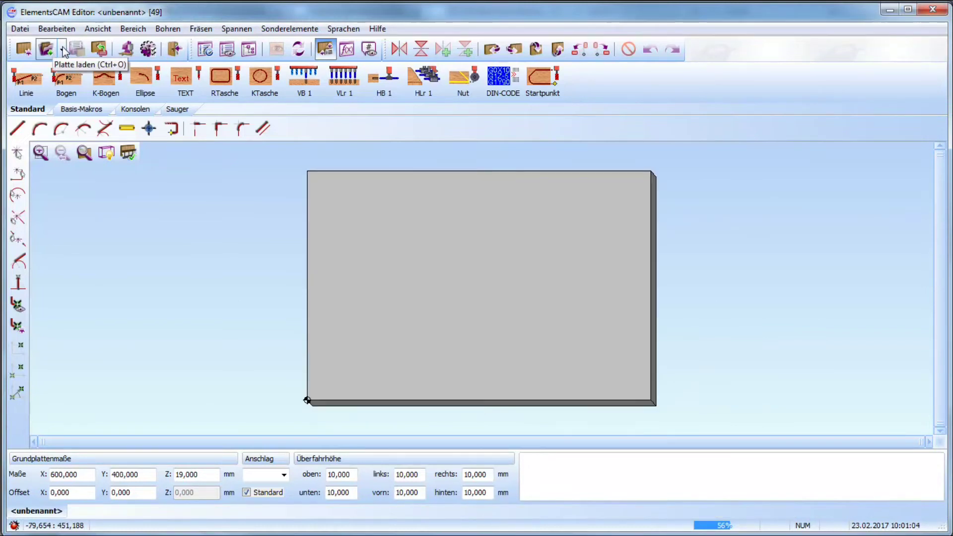
click(62, 50)
click(67, 72)
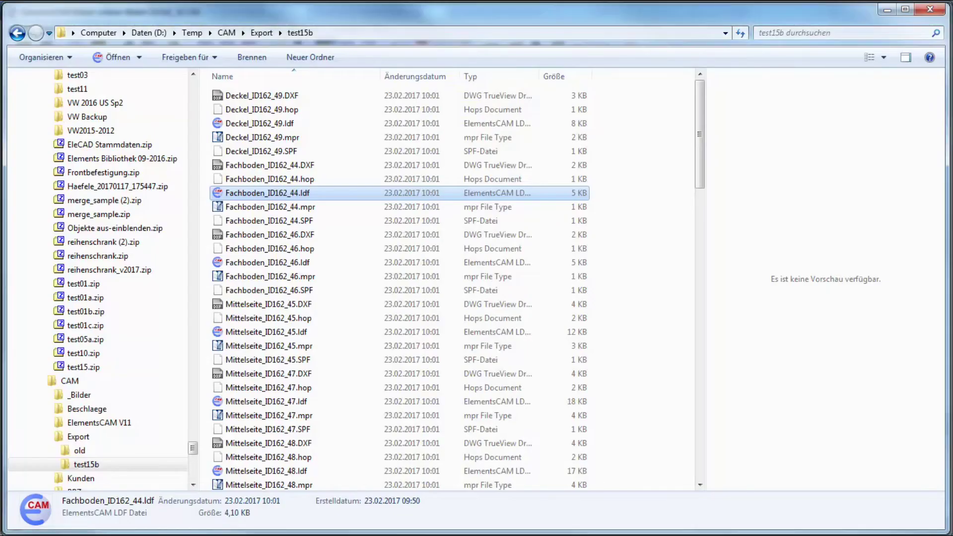
Step: Select the re-exported Deckel_ID162_49.DXF and then Deckel_ID162_49.mpr in the export folder
click(287, 101)
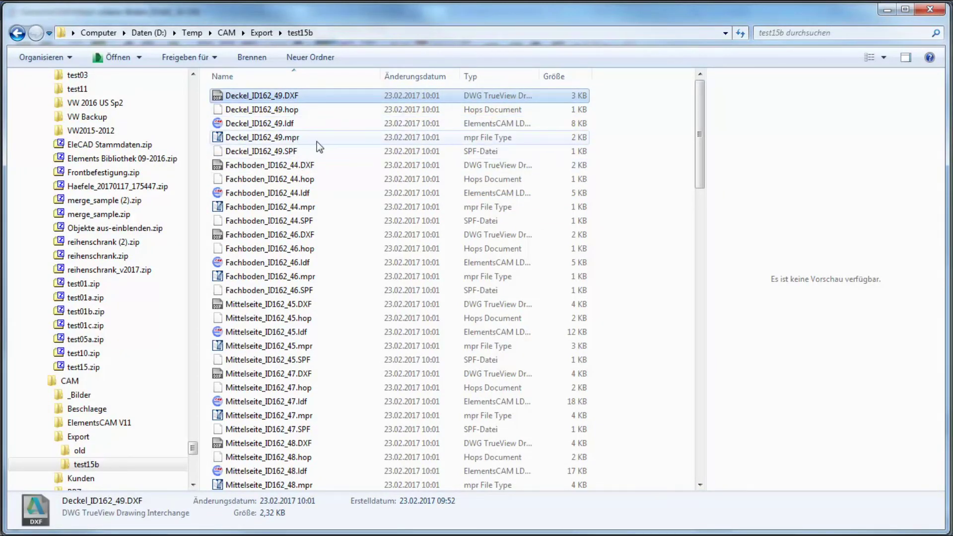
click(289, 136)
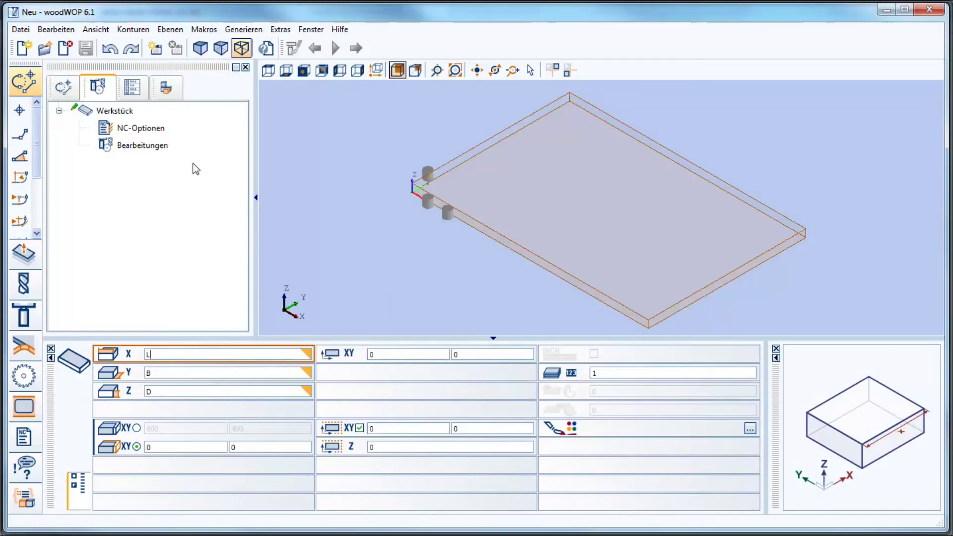
Step: In woodWOP's Open dialog, browse to D:\Temp\CAM\Export\test15b
click(45, 49)
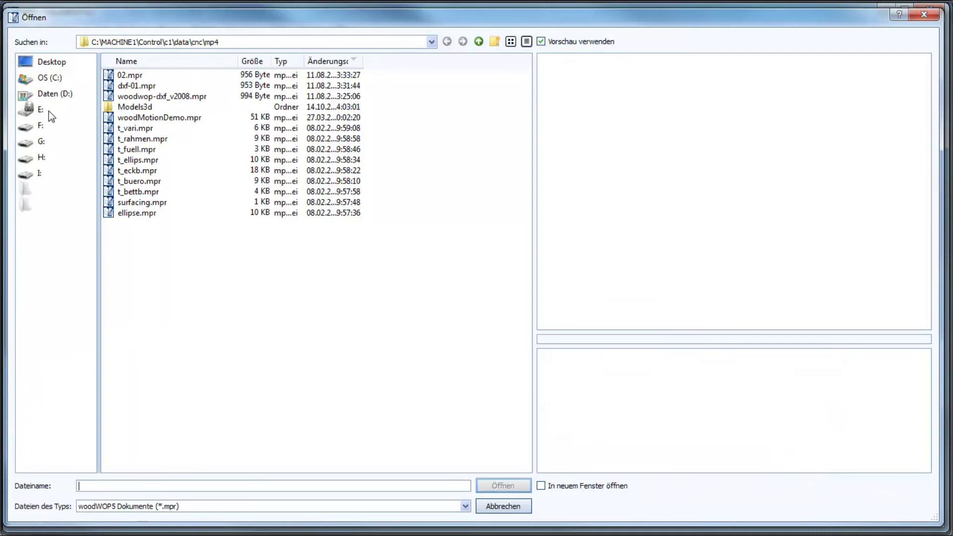
click(55, 93)
double_click(126, 85)
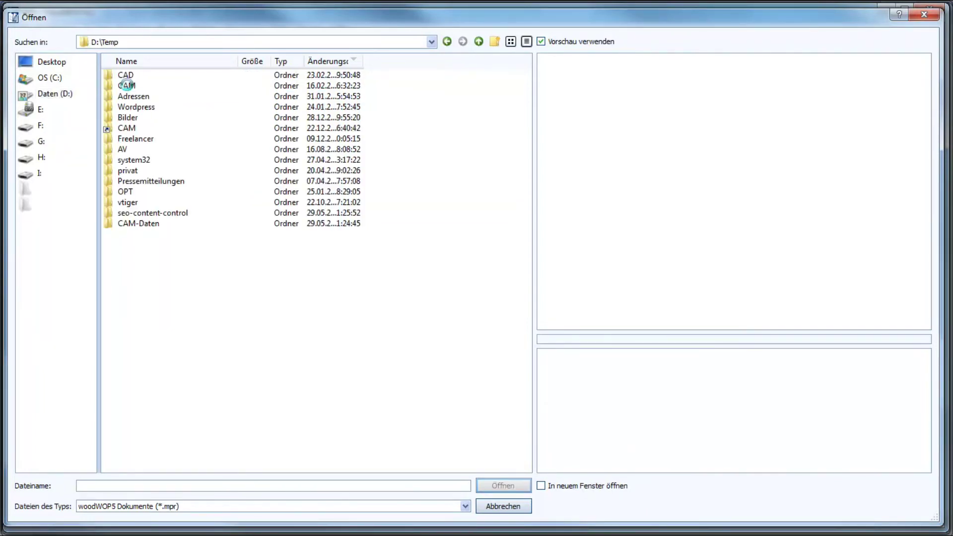
double_click(127, 86)
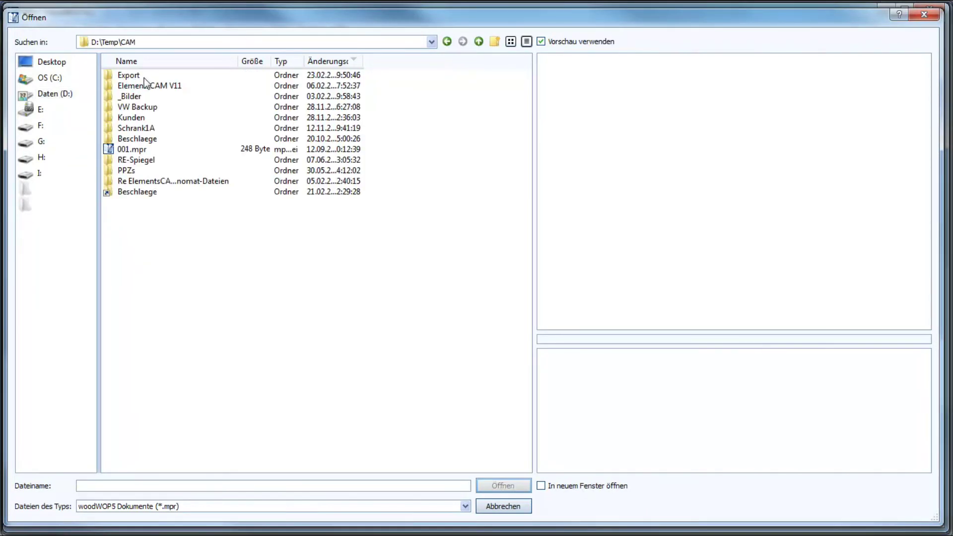
double_click(129, 75)
double_click(130, 75)
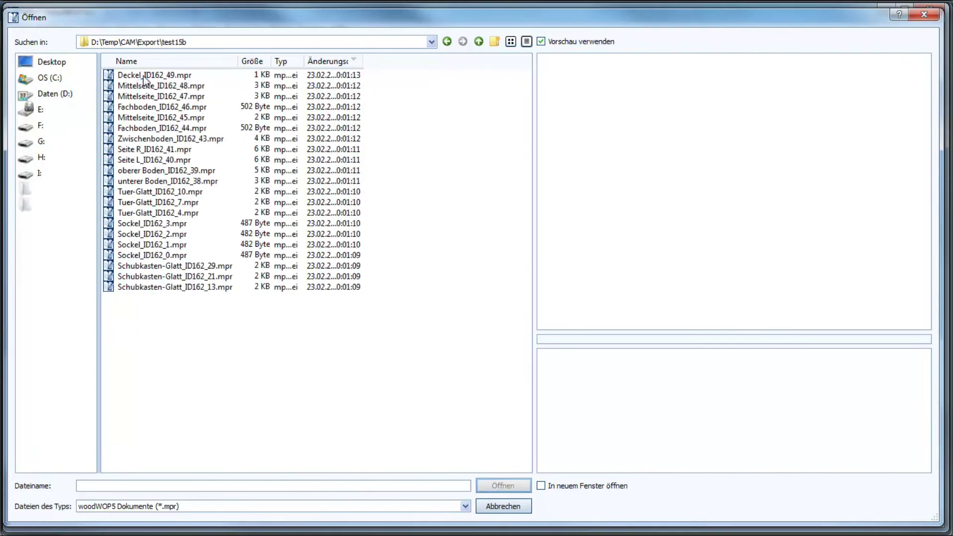
Step: Preview several parts, open Seite R_ID162_41.mpr, then minimise woodWOP
click(141, 149)
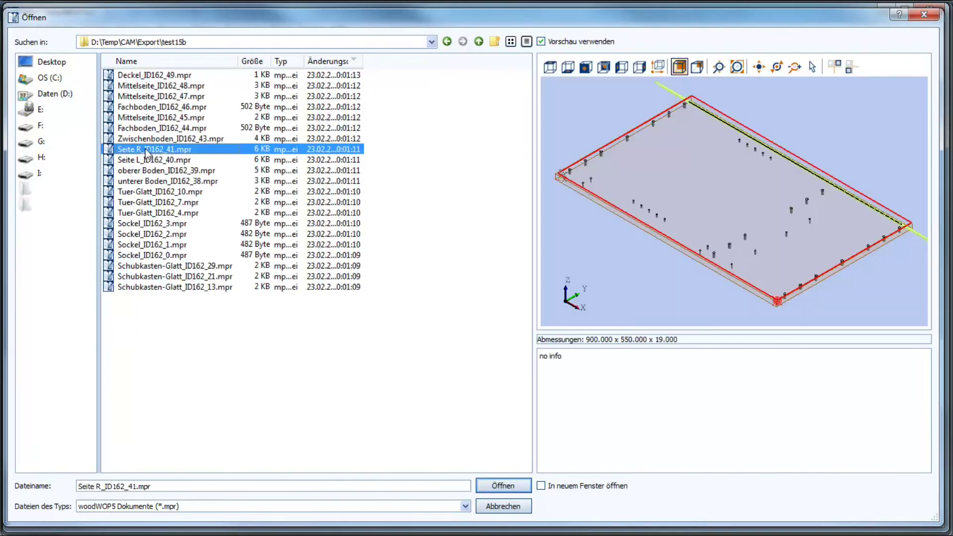
click(148, 160)
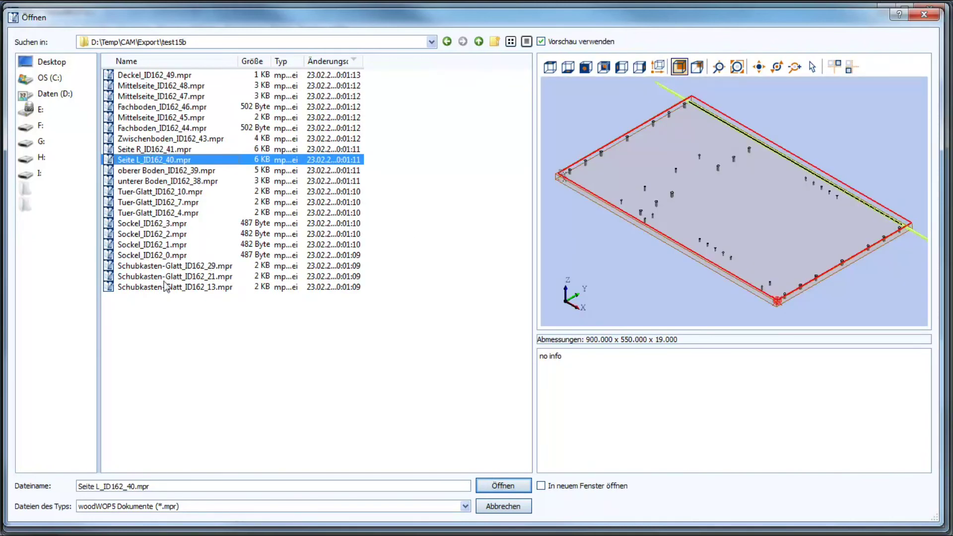
click(158, 204)
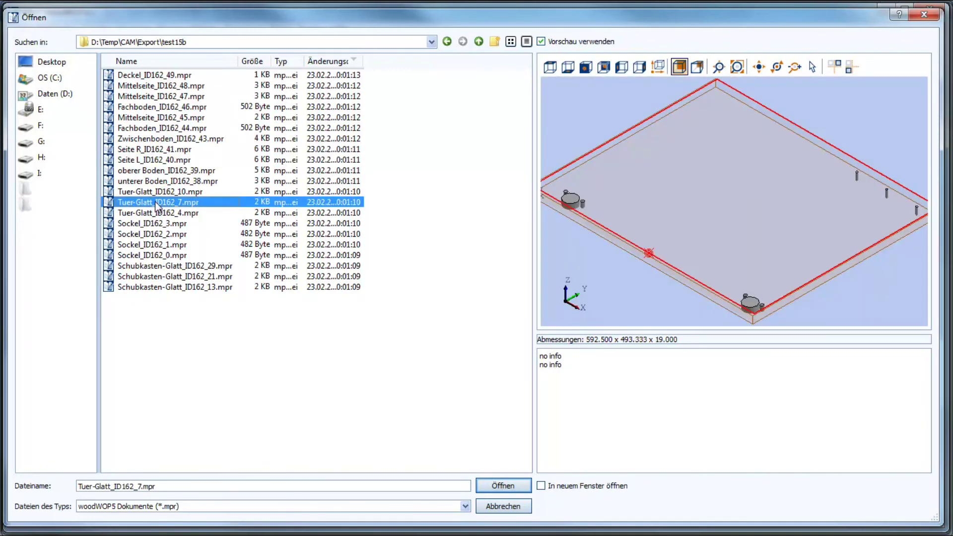
click(166, 76)
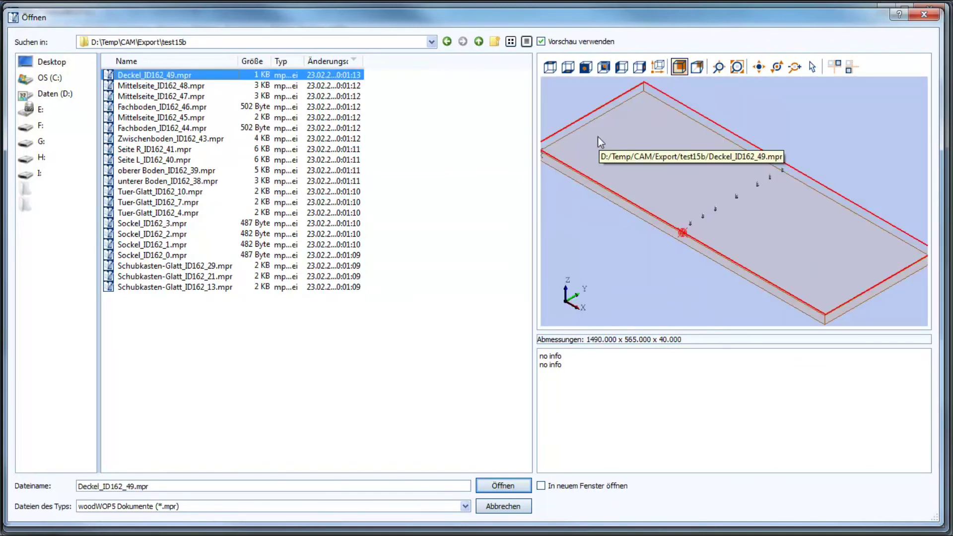
double_click(149, 149)
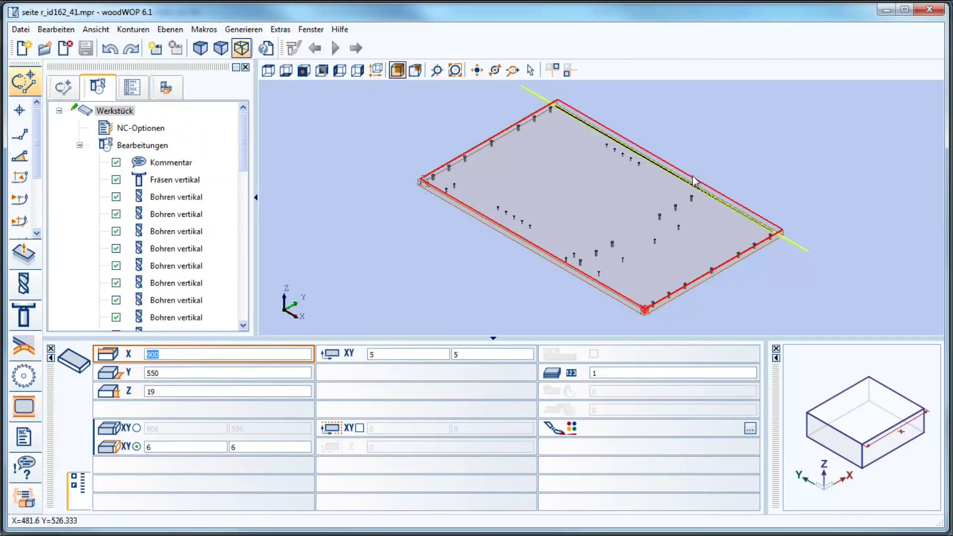
click(726, 157)
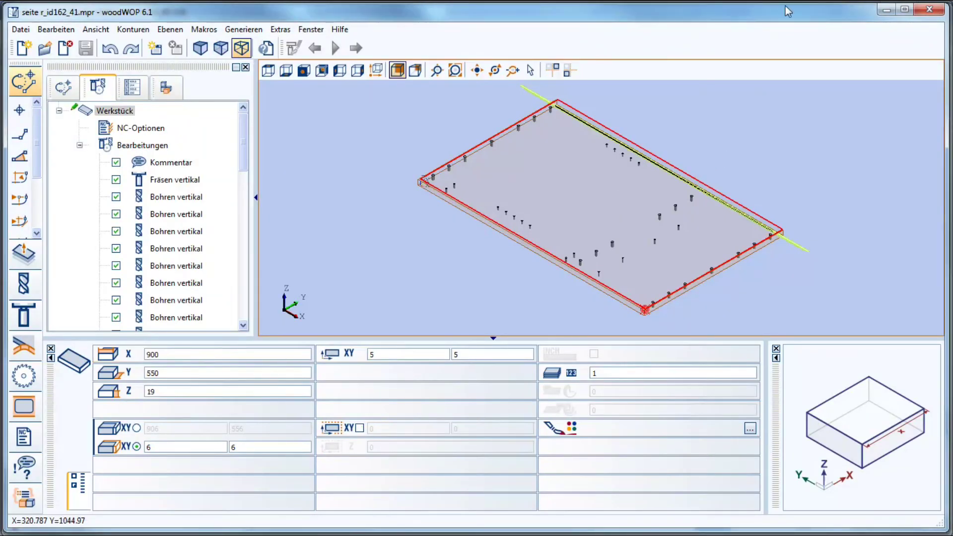
click(887, 9)
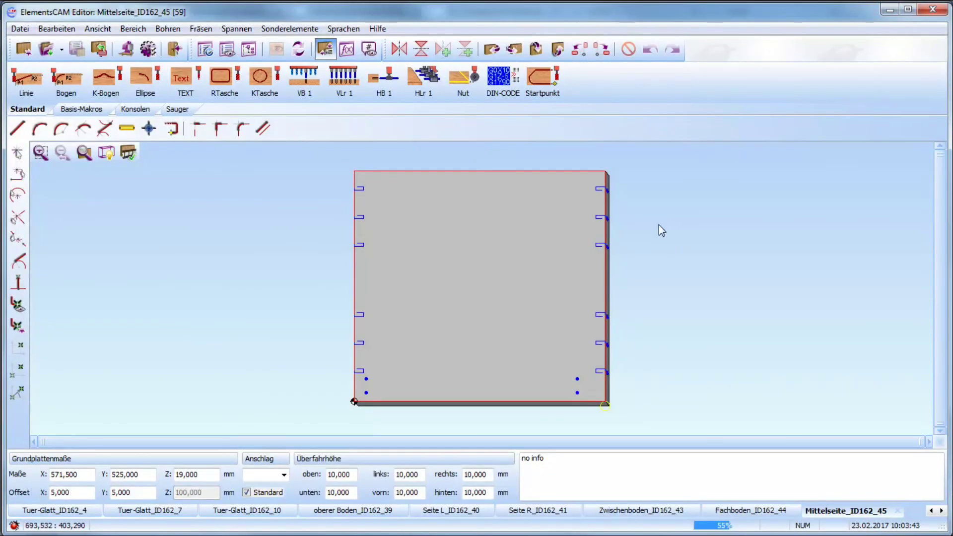
Step: Choose Griff 2 Bohrungen DM 5mm under Griff_Tuer in the Vectorworks Import fitting selection
click(147, 50)
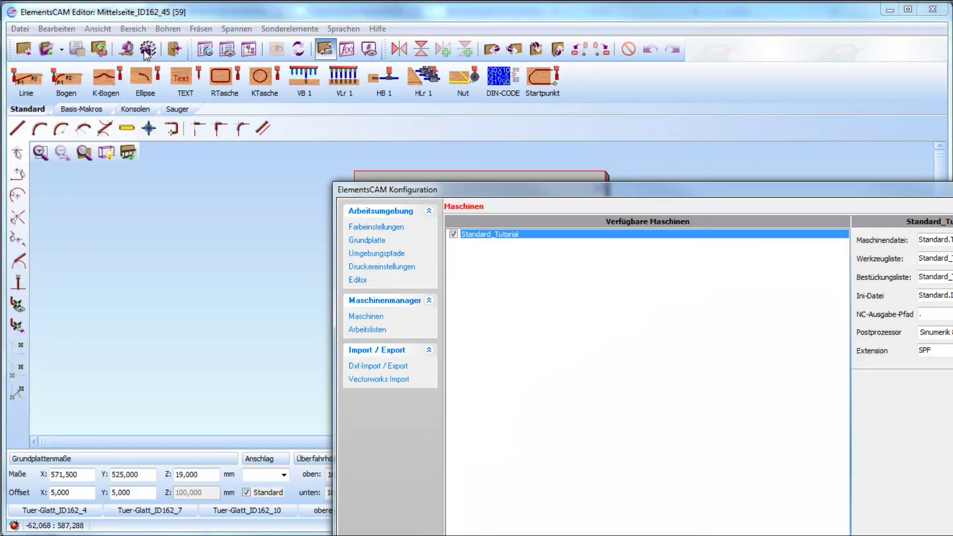
click(387, 379)
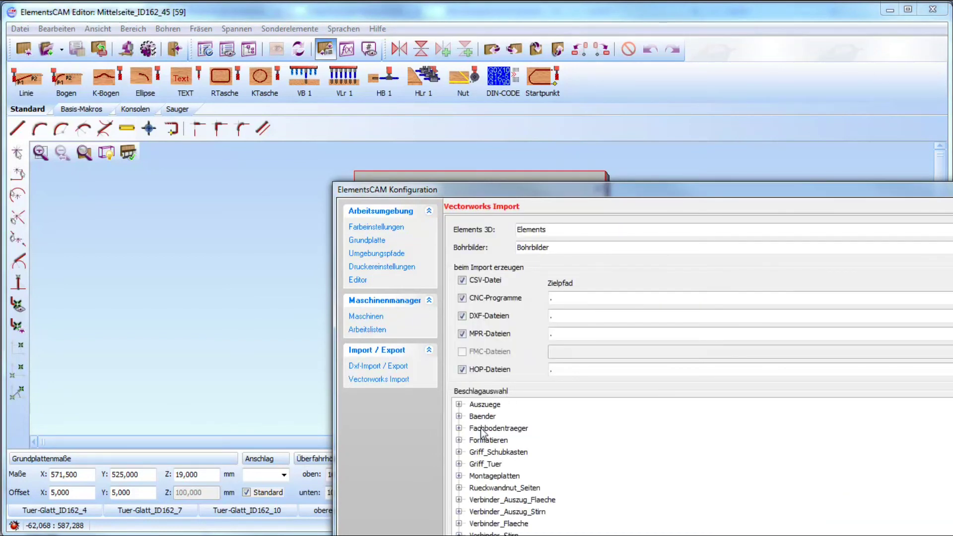
click(459, 464)
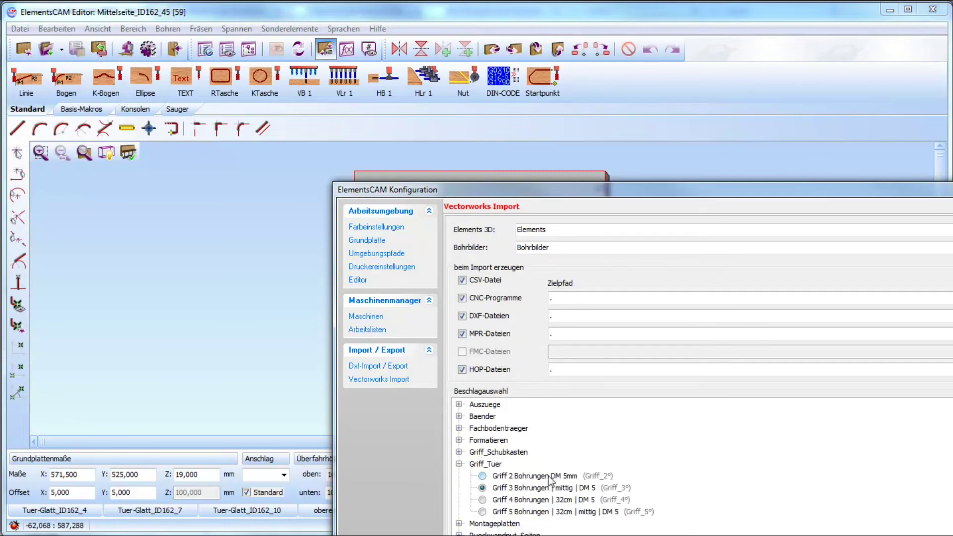
click(483, 476)
Step: Apply the configuration change and reload the test15b export from recent files
key(Return)
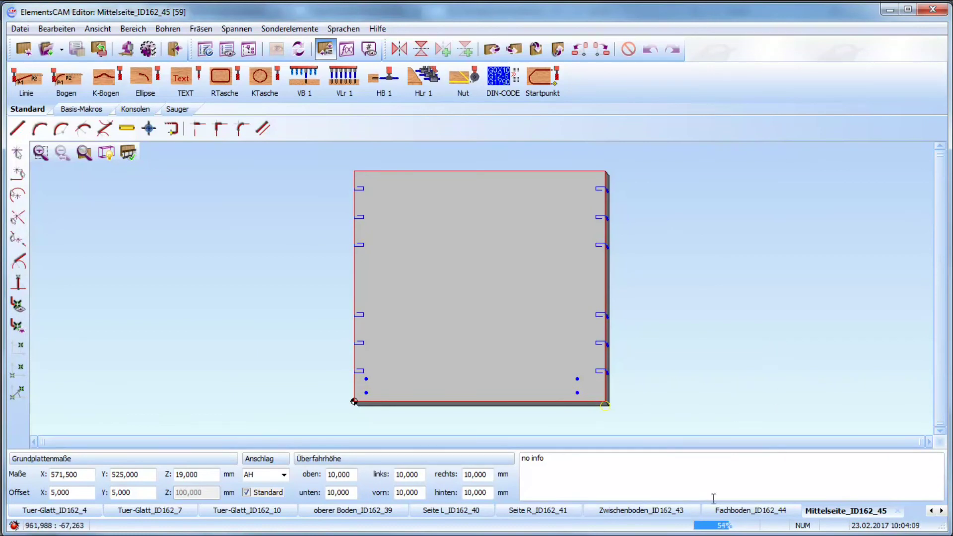
click(250, 512)
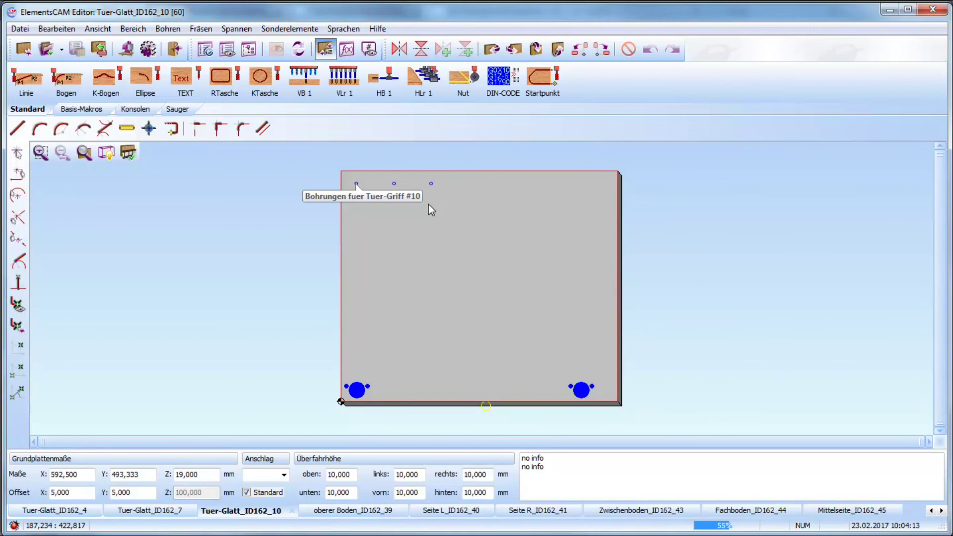
click(61, 49)
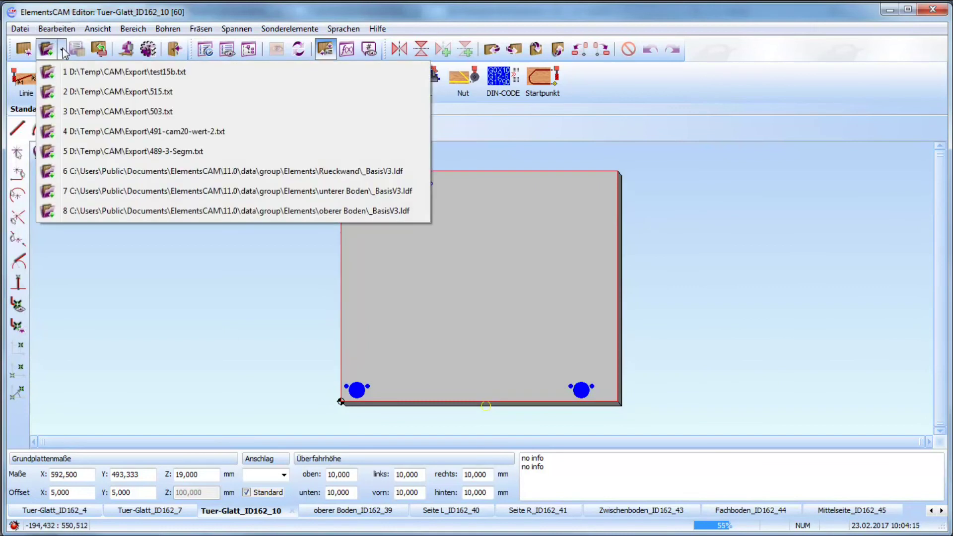
click(141, 72)
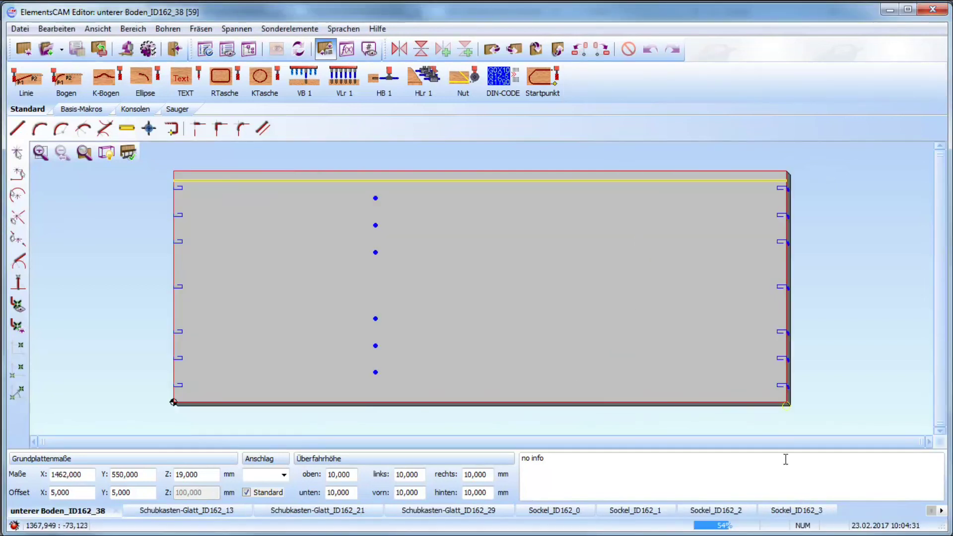
Step: Check the Tuer-Glatt_ID162_7 and Tuer-Glatt_ID162_10 door panels for two-hole handle drillings
click(942, 510)
click(942, 511)
click(942, 511)
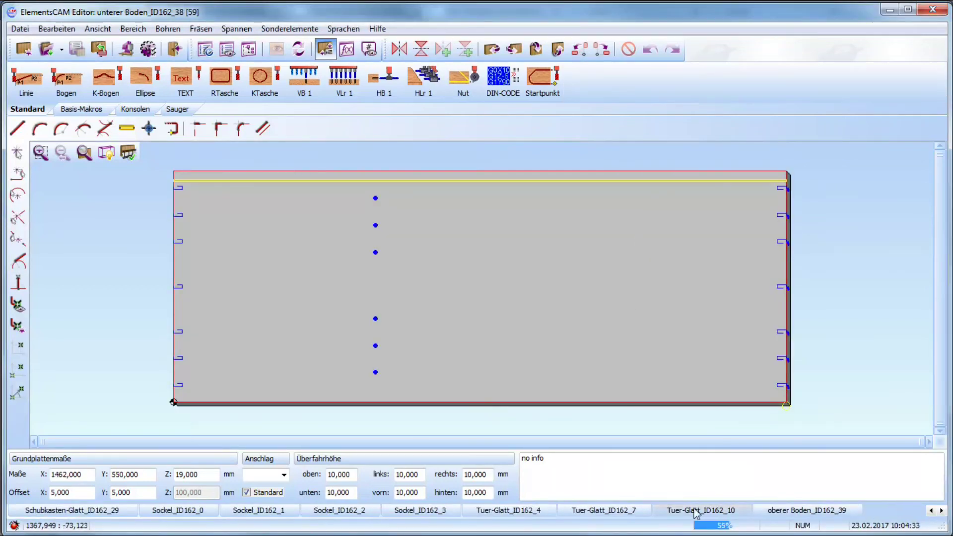
click(610, 512)
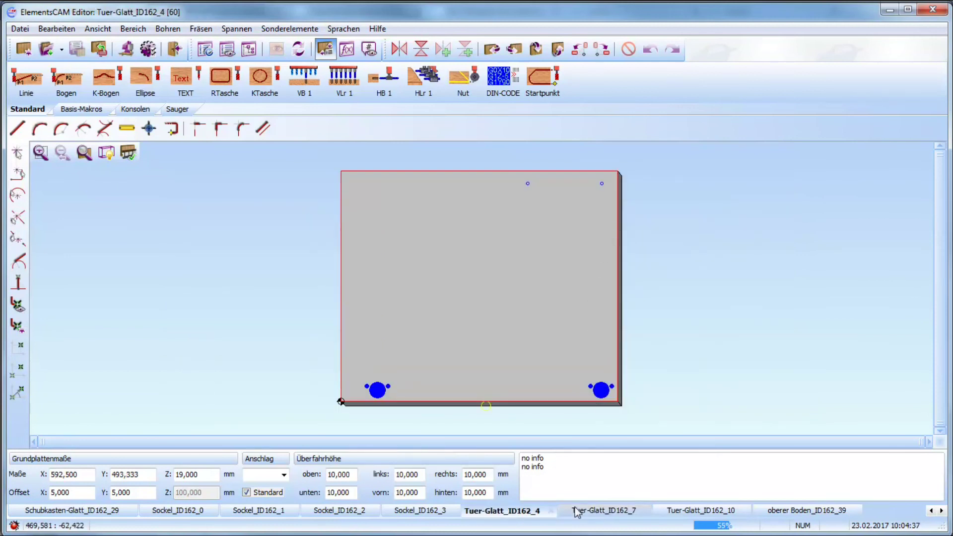
click(707, 514)
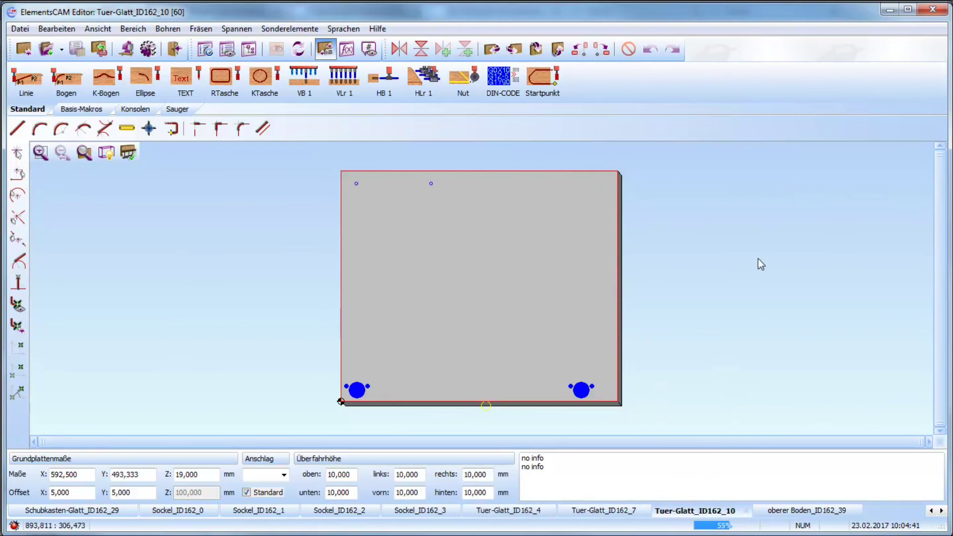
Step: Reopen Konfiguration and inspect the Verbinder_Flaeche, Montageplatten and Verbinder_Auszug_Stirn fitting groups
click(148, 49)
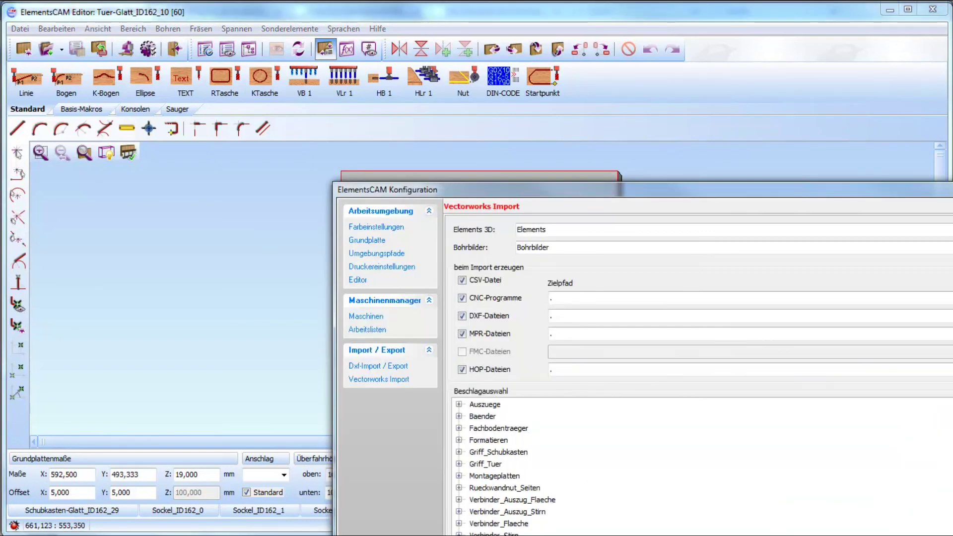
click(502, 525)
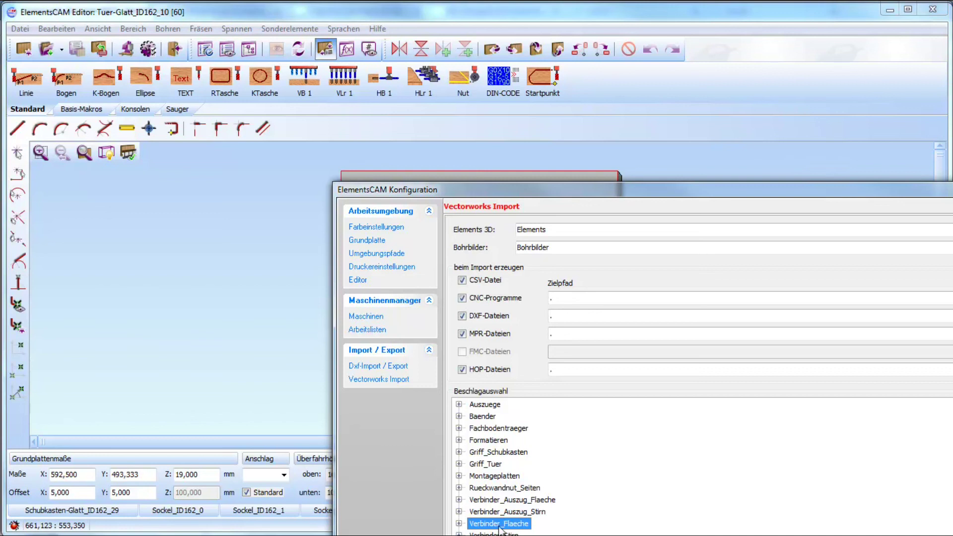
click(496, 477)
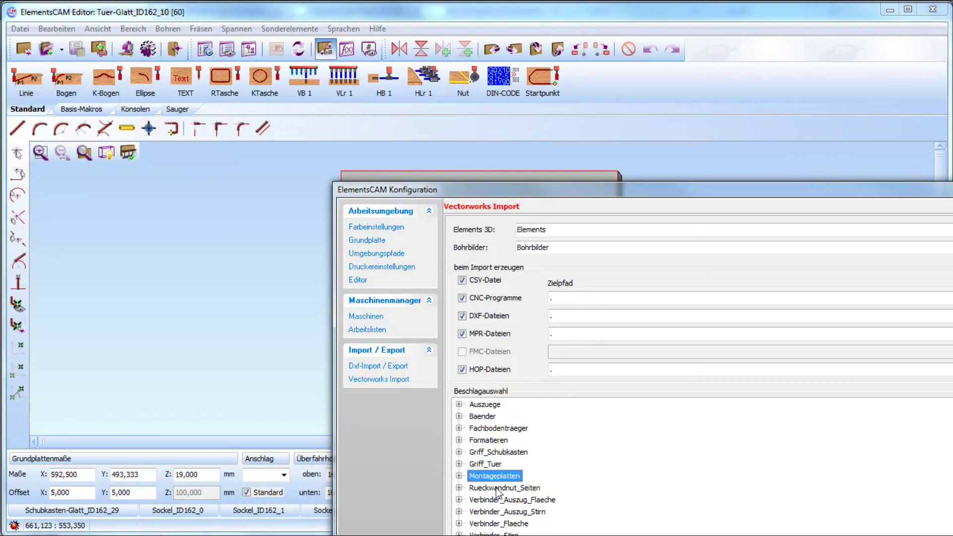
click(501, 512)
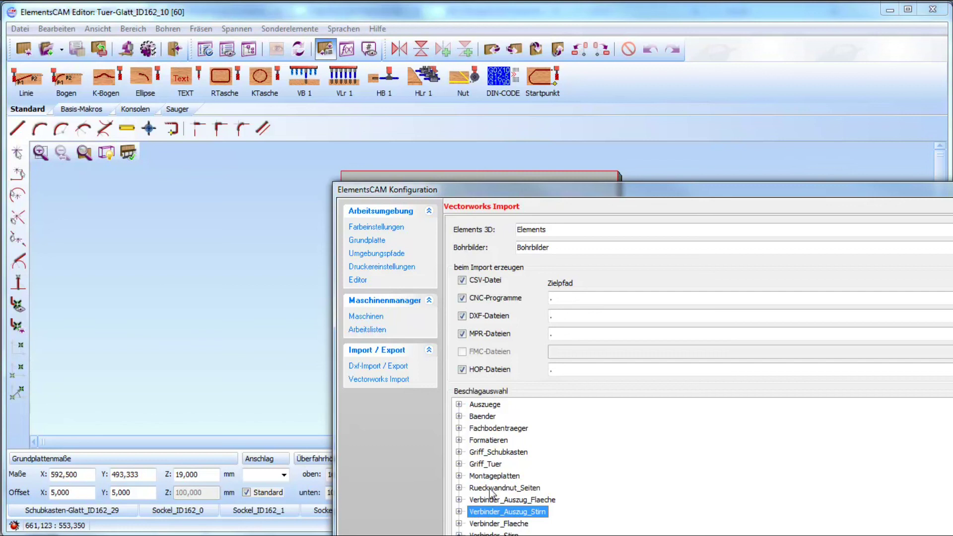